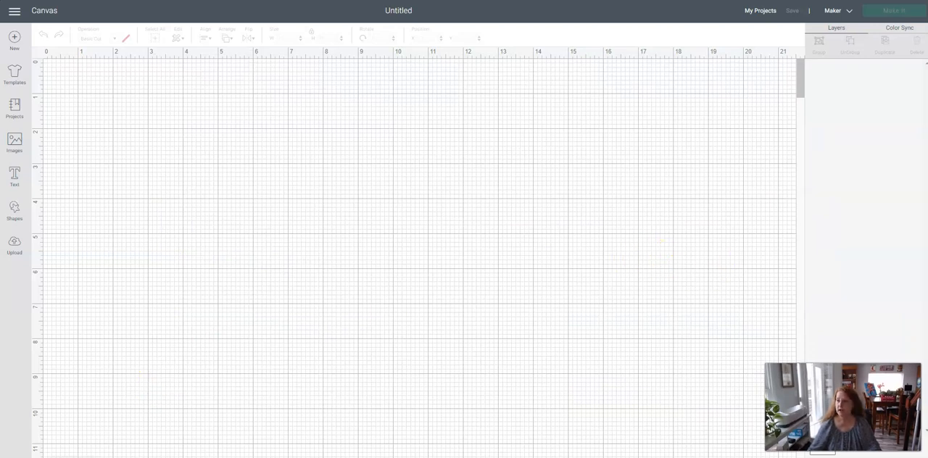
# Bring the grandkids sign photo over the canvas to examine its lettering, and move it back off the canvas.
pyautogui.moveTo(927, 133); pyautogui.dragTo(351, 115)
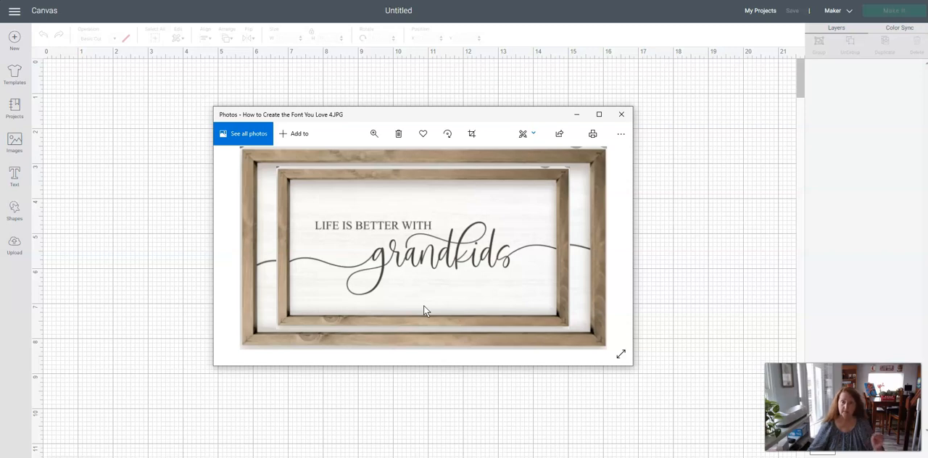
pyautogui.moveTo(475, 116); pyautogui.dragTo(927, 152)
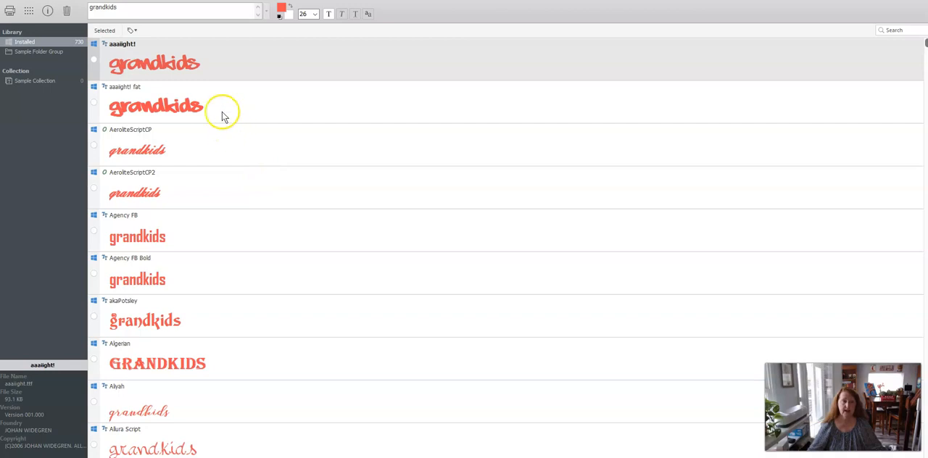
# Switch to the font viewer and replace the preview text with jdkjdfjldf.
pyautogui.moveTo(128, 8); pyautogui.dragTo(79, 9)
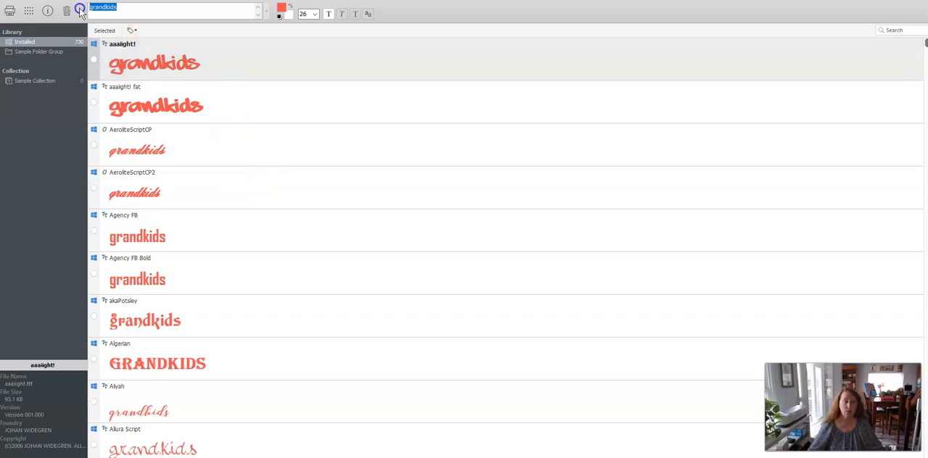
pyautogui.write('jdkjdfjldf')
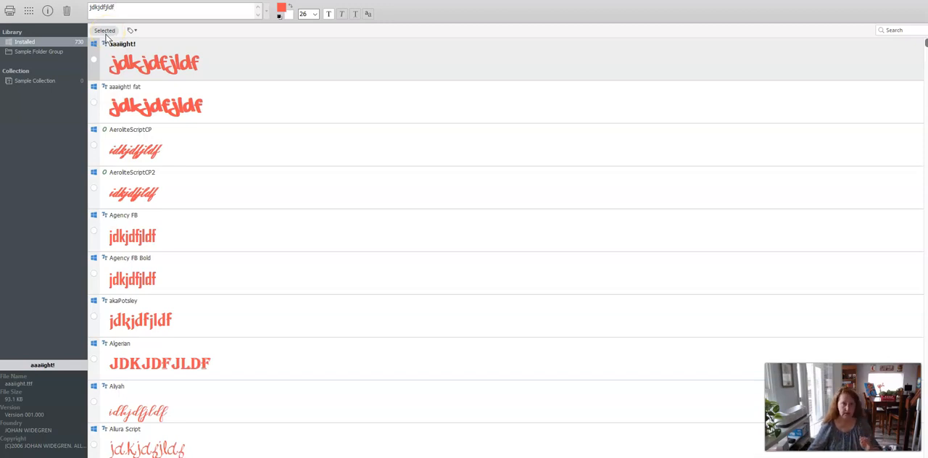
pyautogui.click(105, 47)
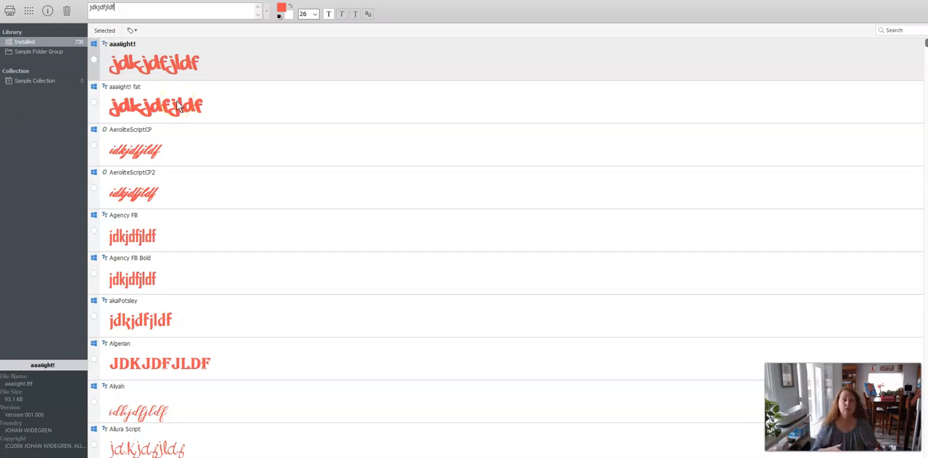
# Set the preview text to grandkids and look through the installed fonts to compare how the word appears.
pyautogui.moveTo(119, 8); pyautogui.dragTo(76, 6)
pyautogui.write('grand')
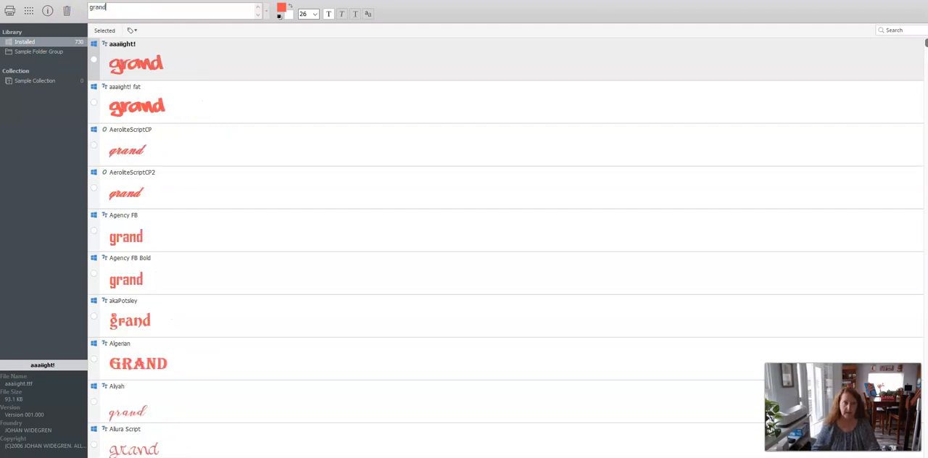
pyautogui.write('kids')
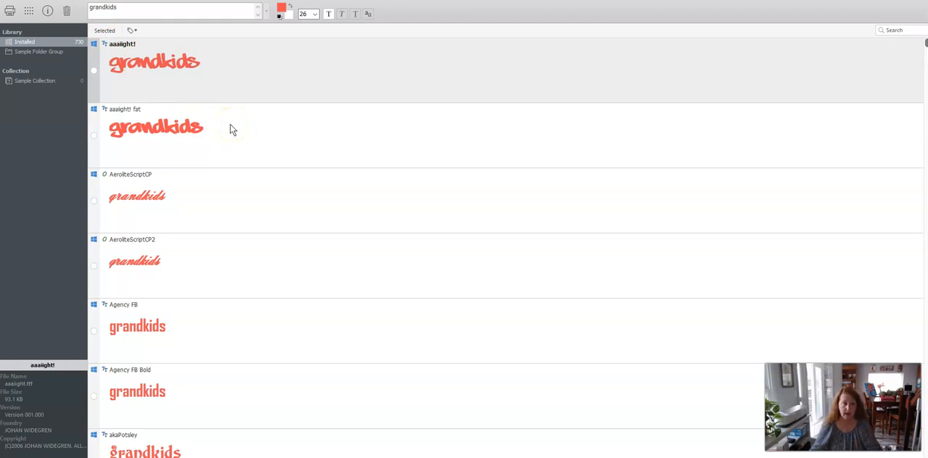
pyautogui.scroll(-4, 230, 130)
pyautogui.scroll(-4, 232, 133)
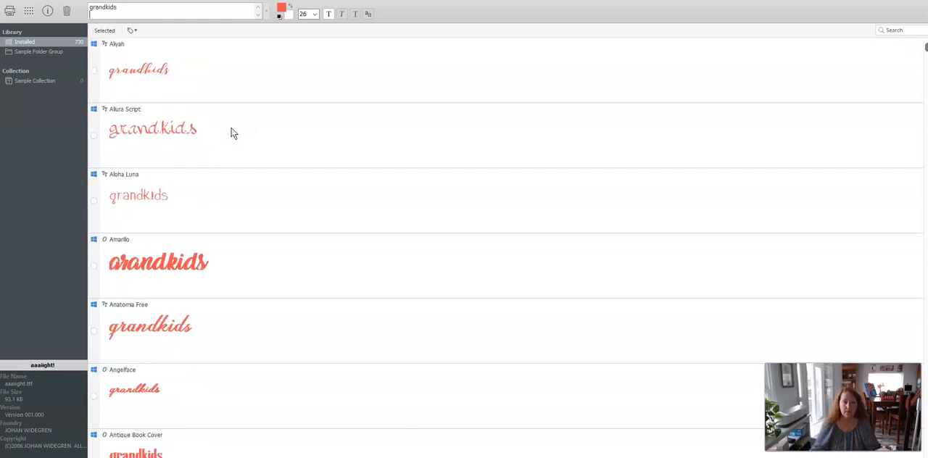
pyautogui.scroll(-4, 232, 135)
pyautogui.scroll(-3, 234, 139)
pyautogui.scroll(-7, 234, 143)
pyautogui.scroll(-4, 235, 144)
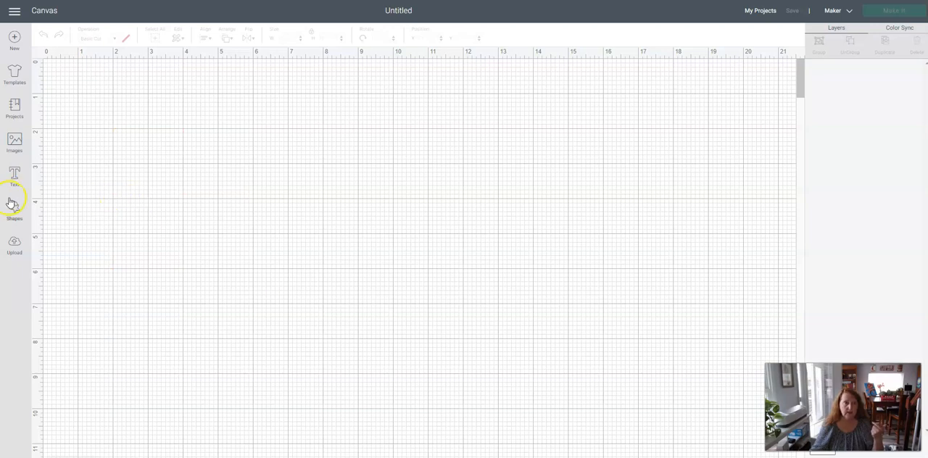
# Switch back to Cricut Design Space and add the word grandkids as text on the canvas.
pyautogui.click(14, 174)
pyautogui.write('grandkids')
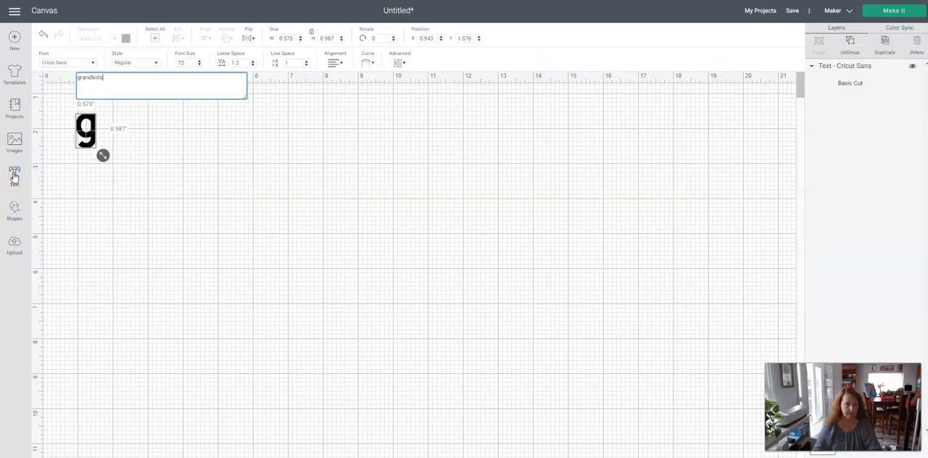
pyautogui.click(113, 216)
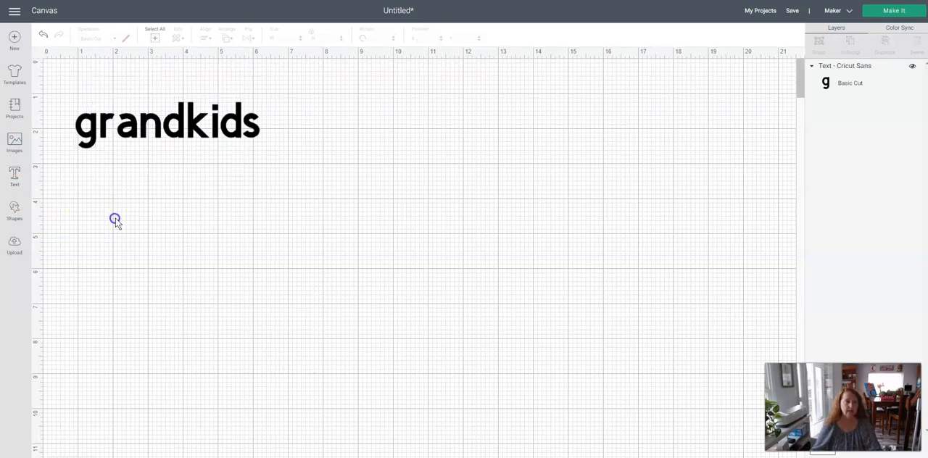
# Set the grandkids text's font to AR Hermann, and enlarge the word to about 7.67 in wide, lower on the canvas.
pyautogui.click(124, 131)
pyautogui.click(73, 64)
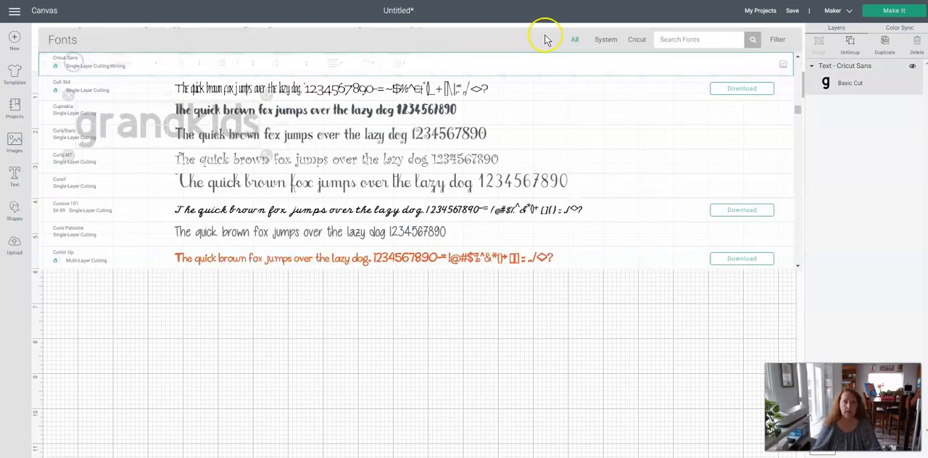
pyautogui.click(679, 39)
pyautogui.write('ar herman')
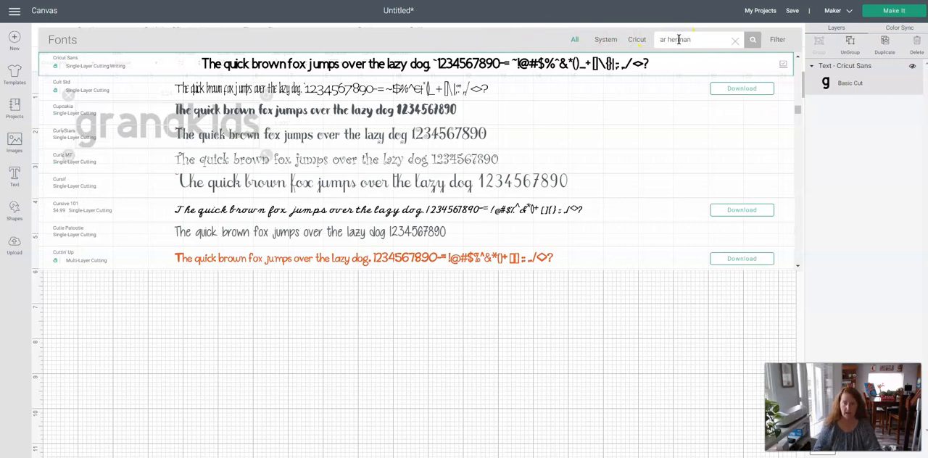
pyautogui.click(417, 67)
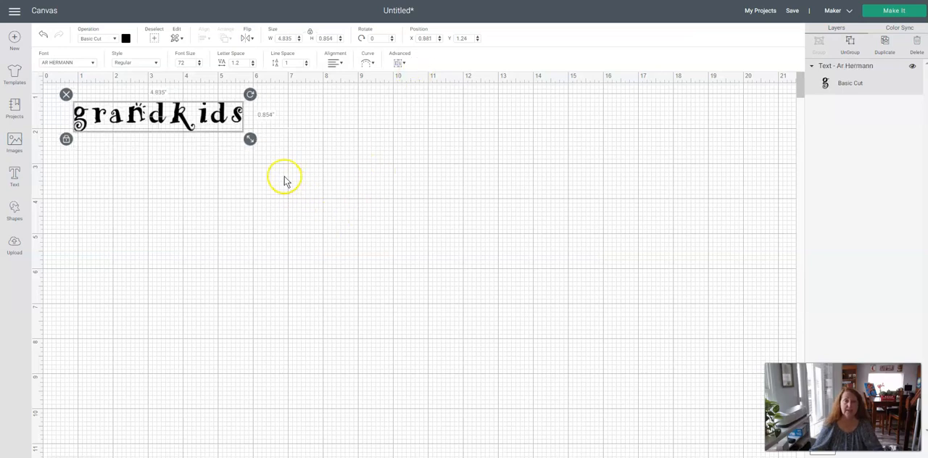
pyautogui.moveTo(250, 138); pyautogui.dragTo(278, 155)
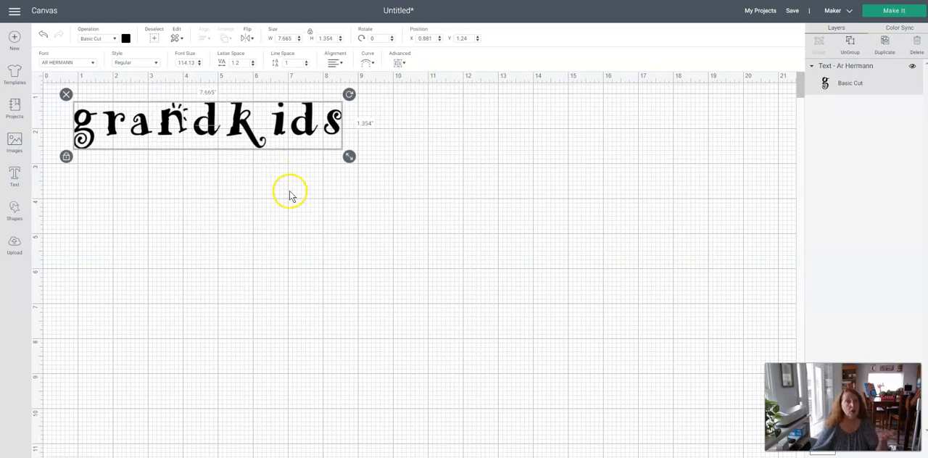
pyautogui.moveTo(246, 116); pyautogui.dragTo(284, 161)
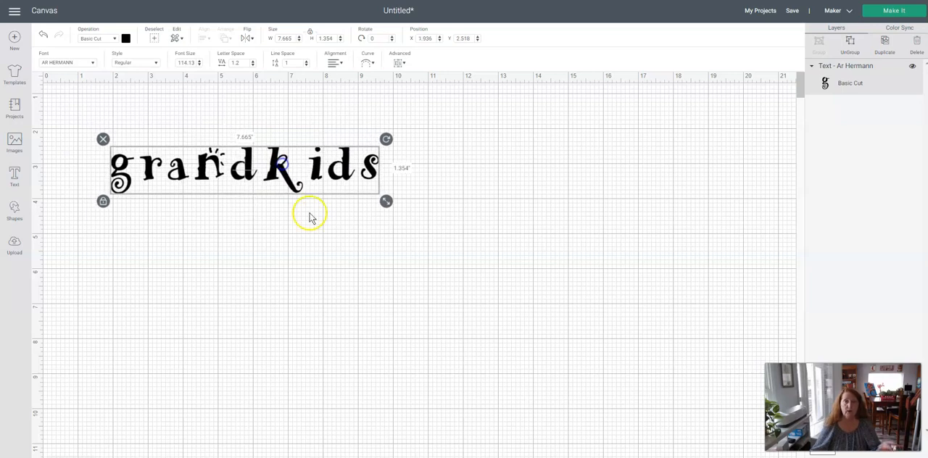
# Bring the sign photo back over the canvas to examine the individual letter shapes, and move it away again.
pyautogui.moveTo(927, 129); pyautogui.dragTo(477, 158)
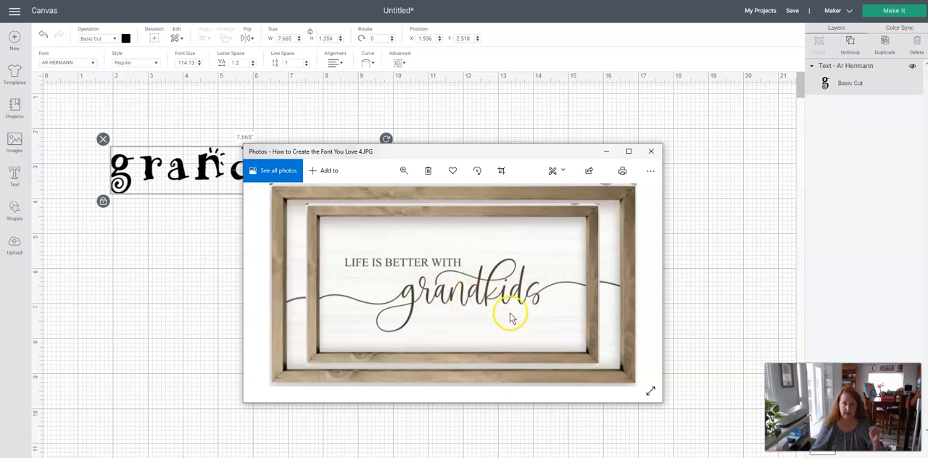
pyautogui.moveTo(512, 155); pyautogui.dragTo(927, 148)
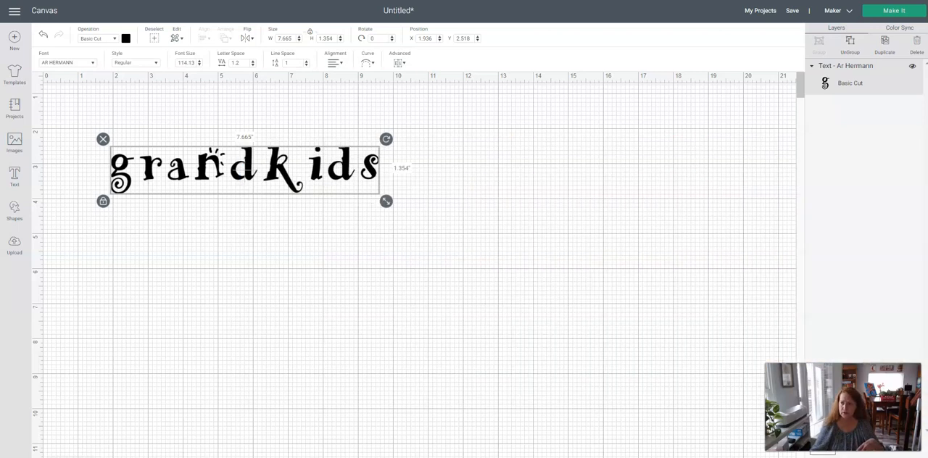
# Delete the grandkids text and add the letter g as its own text object.
pyautogui.click(103, 140)
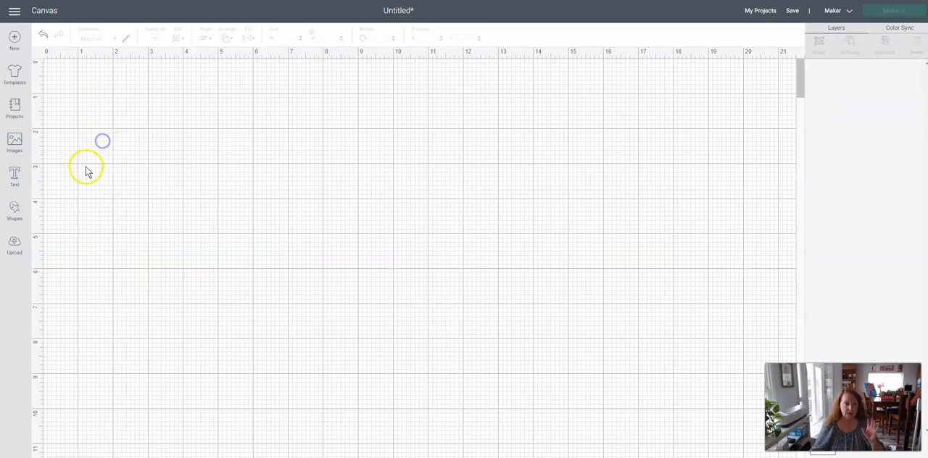
pyautogui.click(13, 178)
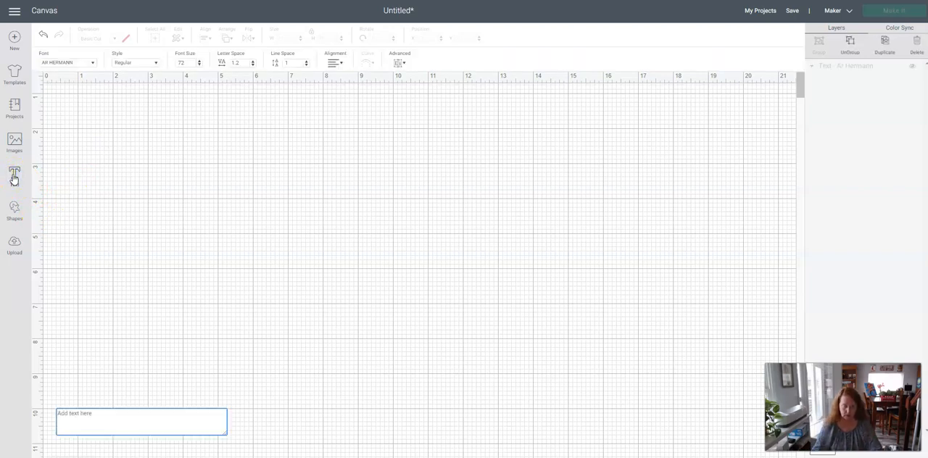
pyautogui.write('g')
pyautogui.click(104, 226)
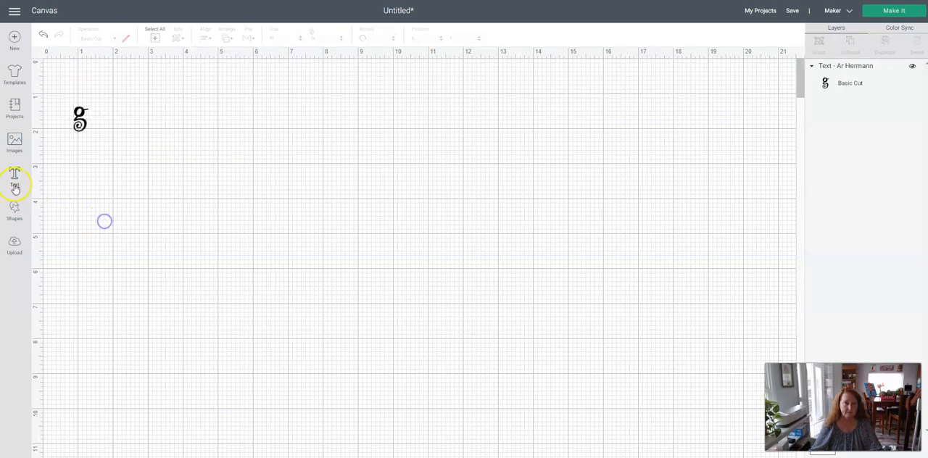
# Add rand as a separate text object and place it to the right of the g at about X 2.88, Y 1.56.
pyautogui.click(14, 178)
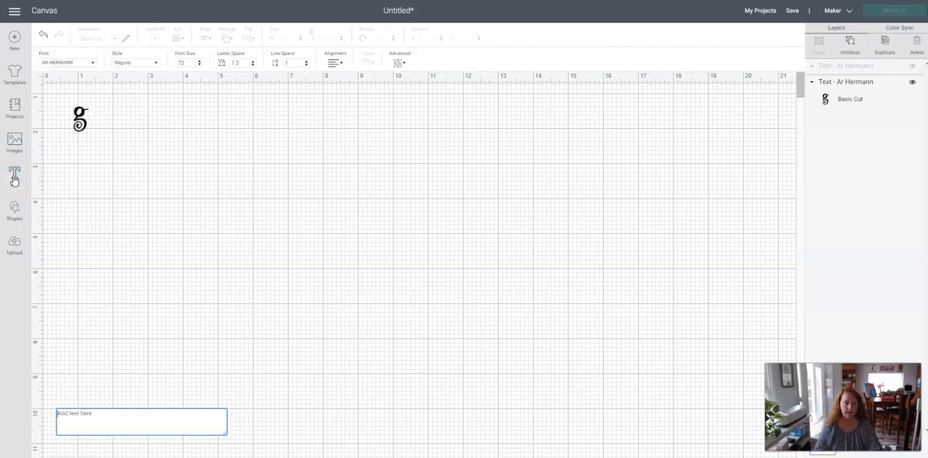
pyautogui.write('rand')
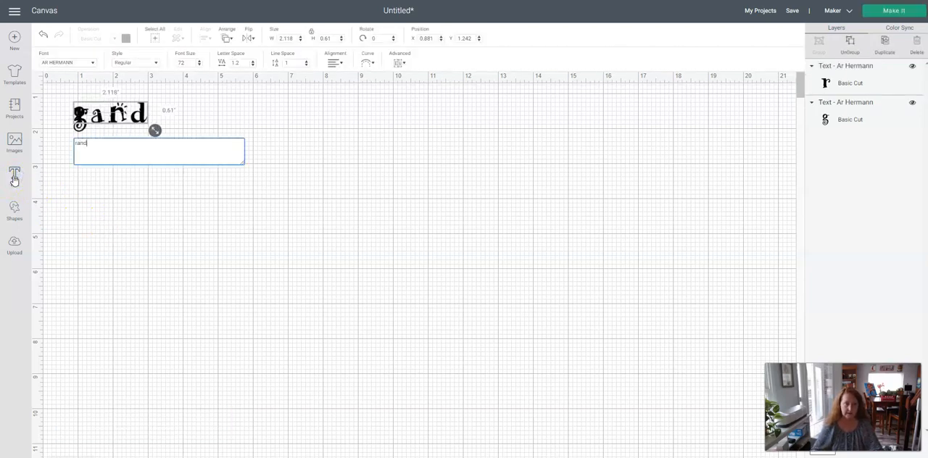
pyautogui.click(176, 226)
pyautogui.click(127, 120)
pyautogui.moveTo(127, 121); pyautogui.dragTo(196, 122)
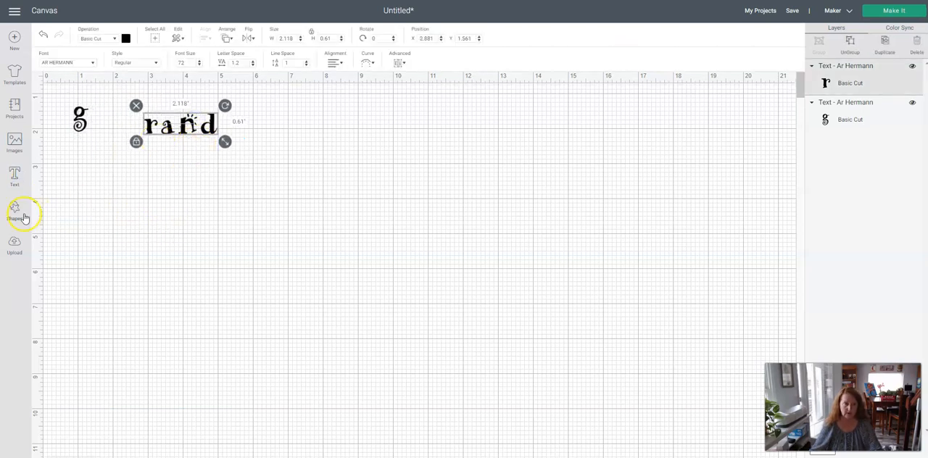
# Add the letter k as separate text to the right of rand, and move the g close to the start of rand.
pyautogui.click(14, 177)
pyautogui.write('k')
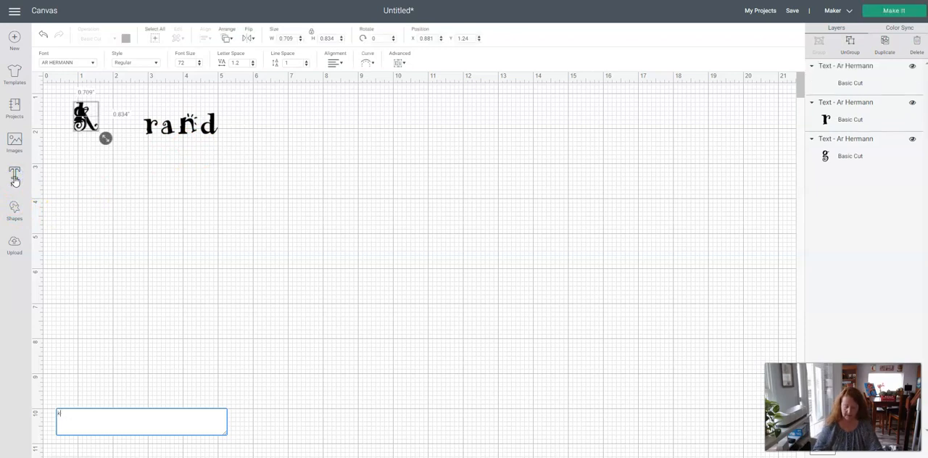
pyautogui.click(102, 210)
pyautogui.moveTo(83, 114); pyautogui.dragTo(276, 122)
pyautogui.moveTo(88, 123); pyautogui.dragTo(130, 131)
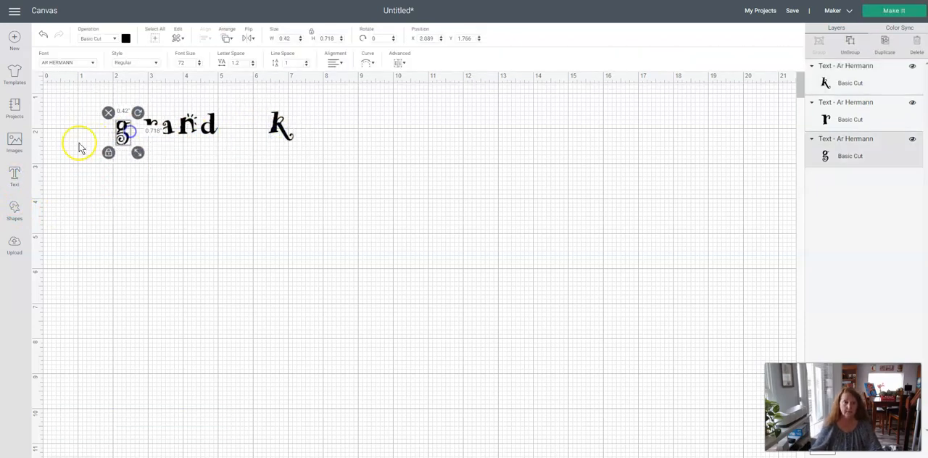
# Add id as a separate text object and place it just after the k at about X 7.37, Y 1.74.
pyautogui.click(14, 177)
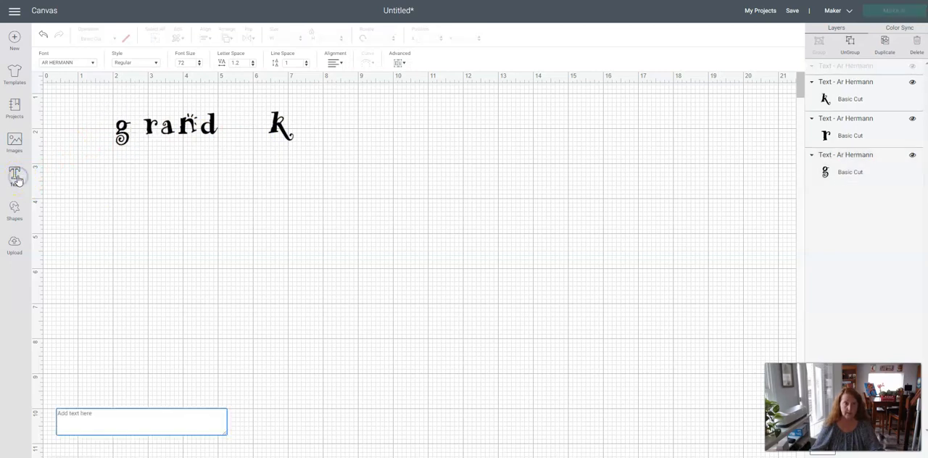
pyautogui.write('id')
pyautogui.click(123, 210)
pyautogui.moveTo(85, 118); pyautogui.dragTo(313, 137)
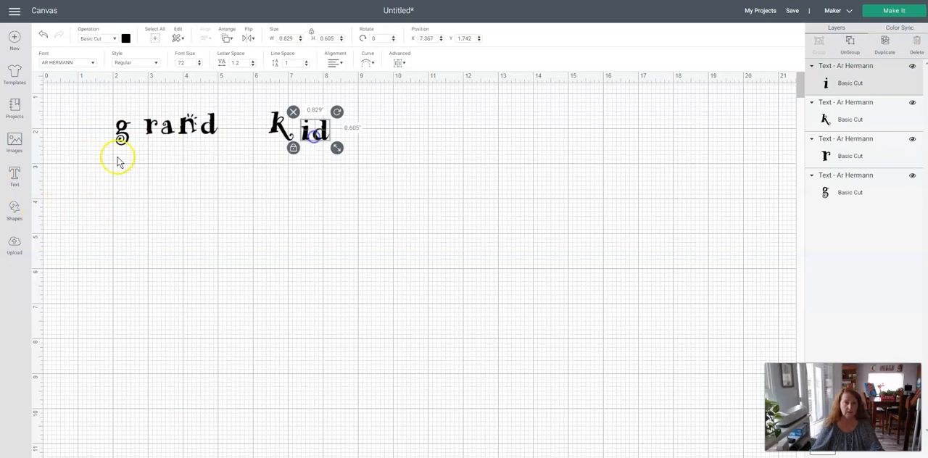
# Add the letter s as separate text after id, and spread the pieces out with the k moved below the row.
pyautogui.click(14, 177)
pyautogui.write('s')
pyautogui.moveTo(92, 131); pyautogui.dragTo(392, 145)
pyautogui.moveTo(196, 132); pyautogui.dragTo(221, 135)
pyautogui.moveTo(306, 128); pyautogui.dragTo(280, 227)
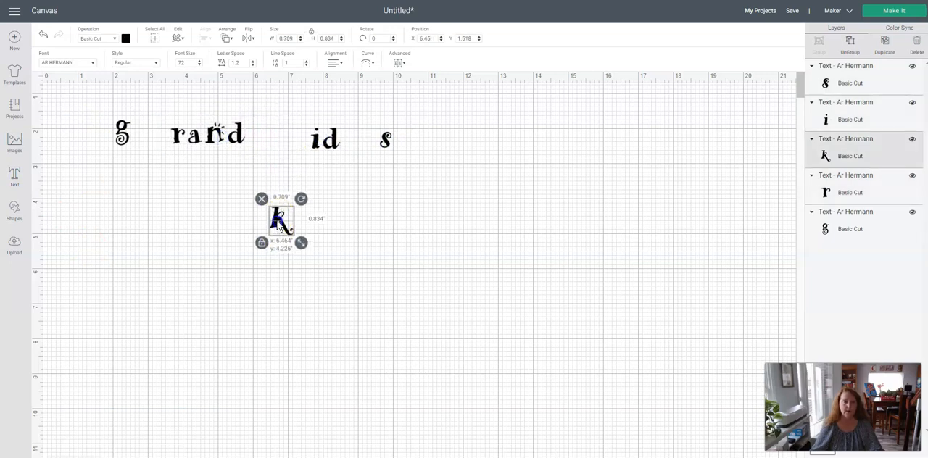
# Change the font of the rand and id text pieces to Sweetyhearts.
pyautogui.click(207, 132)
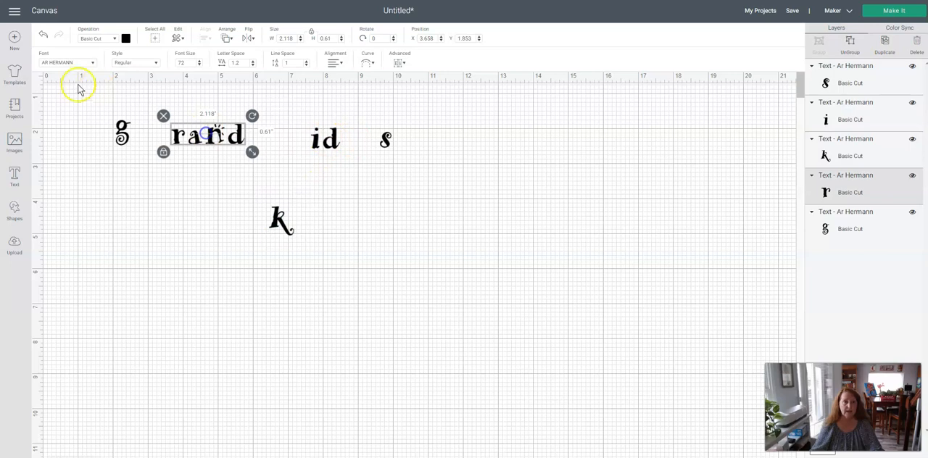
pyautogui.click(66, 63)
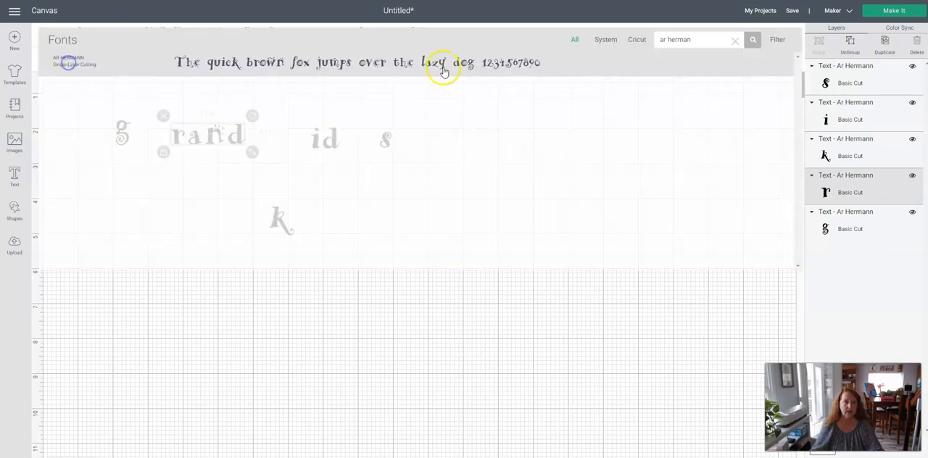
pyautogui.click(734, 42)
pyautogui.write('sweety')
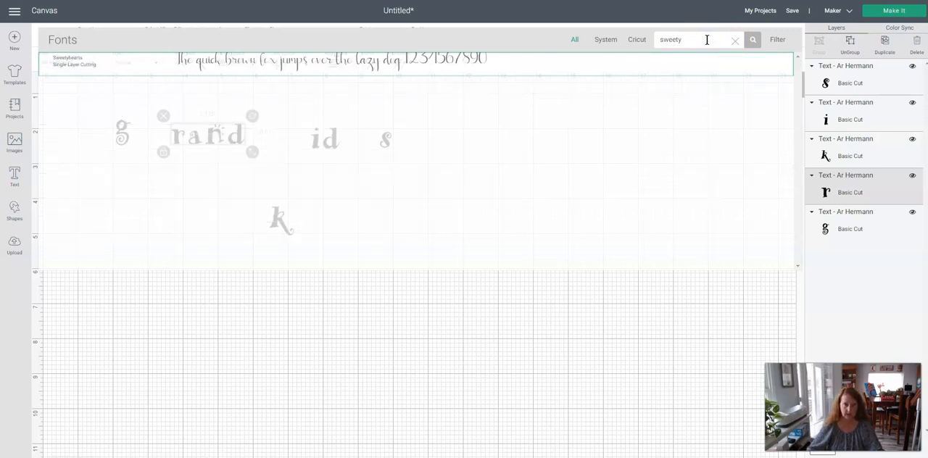
pyautogui.click(356, 67)
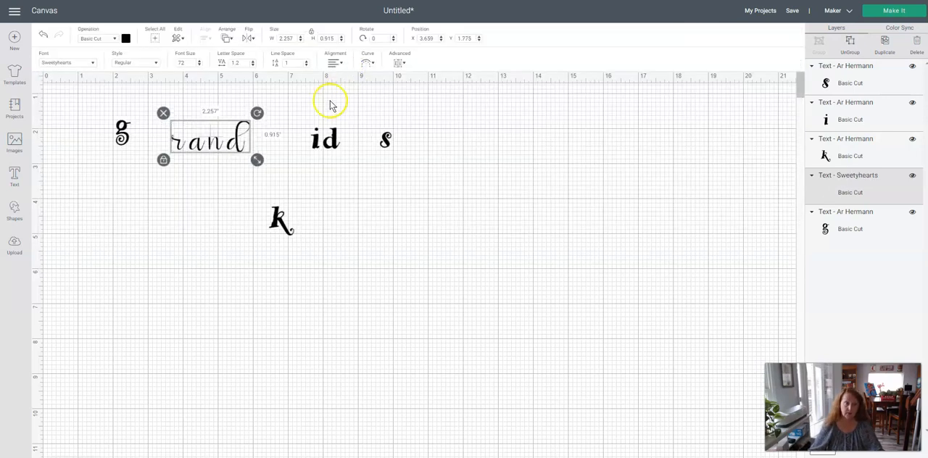
pyautogui.click(325, 140)
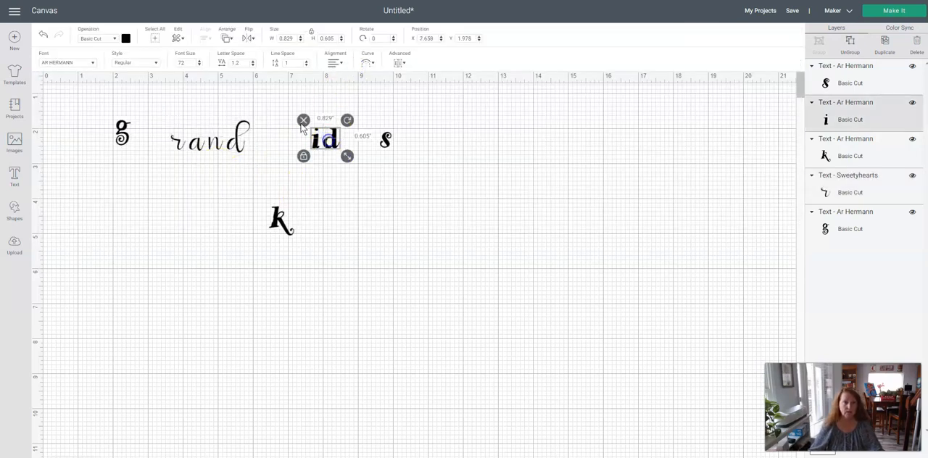
pyautogui.click(67, 63)
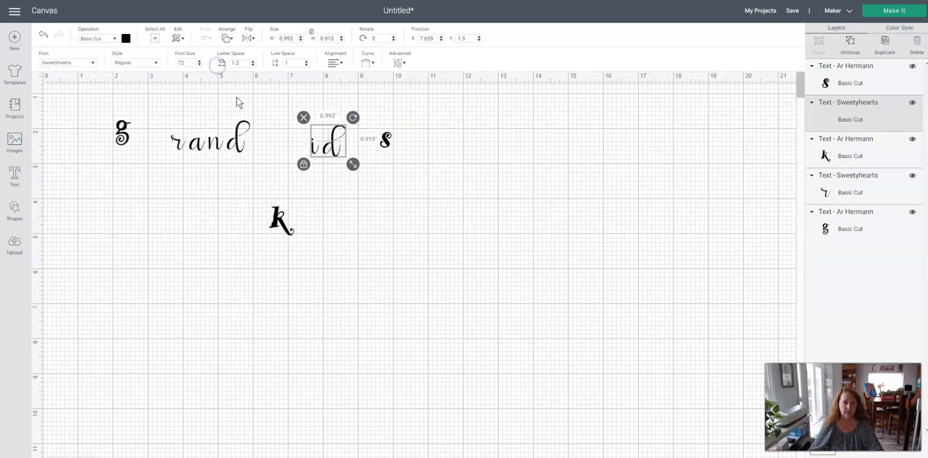
# Move the k back up before id, and enlarge the rand text to about 8.46 by 3.43 in the open area below.
pyautogui.click(224, 141)
pyautogui.moveTo(277, 232); pyautogui.dragTo(290, 139)
pyautogui.moveTo(220, 142); pyautogui.dragTo(364, 319)
pyautogui.click(364, 320)
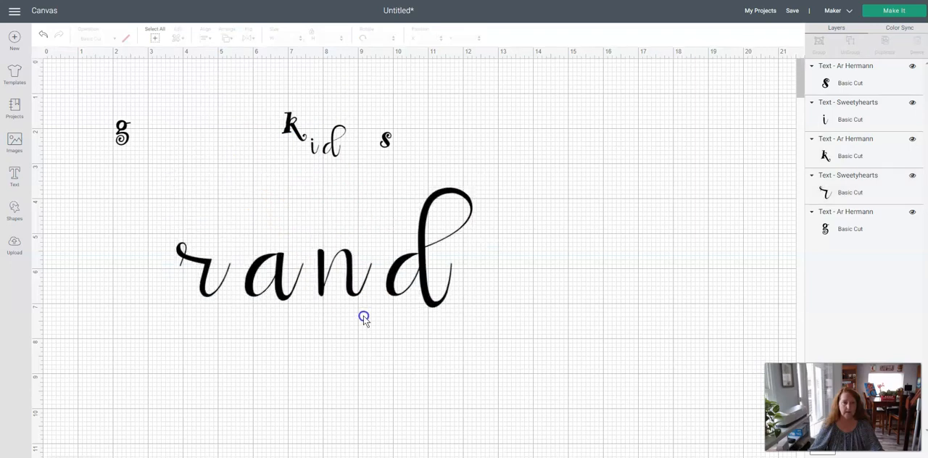
pyautogui.moveTo(319, 288); pyautogui.dragTo(314, 283)
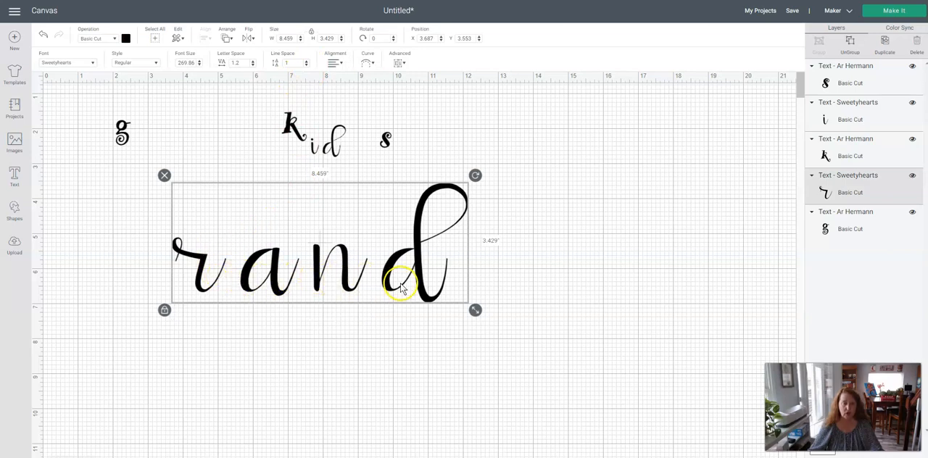
# Set the letter spacing of the rand text to -0.6 so its script strokes connect.
pyautogui.click(253, 65)
pyautogui.click(254, 66)
pyautogui.click(254, 65)
pyautogui.click(254, 65)
pyautogui.click(253, 66)
pyautogui.click(254, 66)
pyautogui.click(254, 66)
pyautogui.click(254, 66)
pyautogui.click(254, 65)
pyautogui.click(254, 66)
pyautogui.click(253, 66)
pyautogui.click(254, 66)
pyautogui.click(254, 66)
pyautogui.click(253, 66)
pyautogui.click(254, 66)
pyautogui.click(254, 66)
pyautogui.click(254, 66)
pyautogui.click(254, 66)
pyautogui.click(254, 66)
pyautogui.click(254, 66)
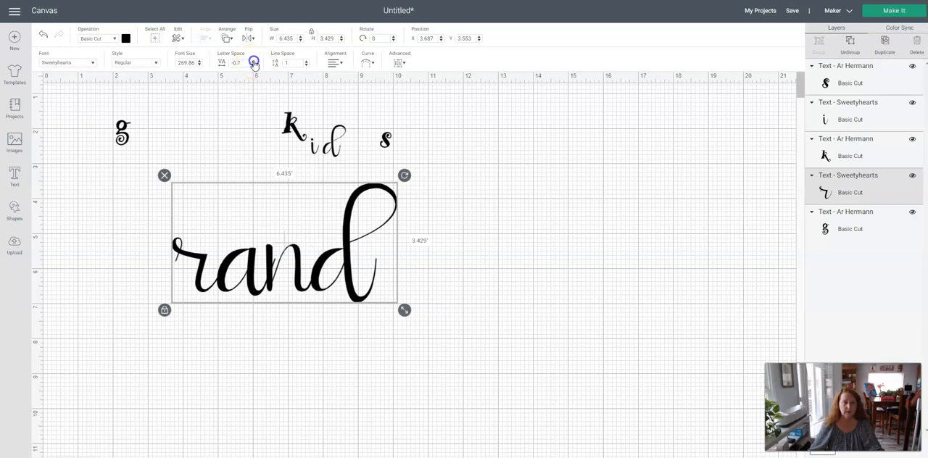
pyautogui.click(254, 61)
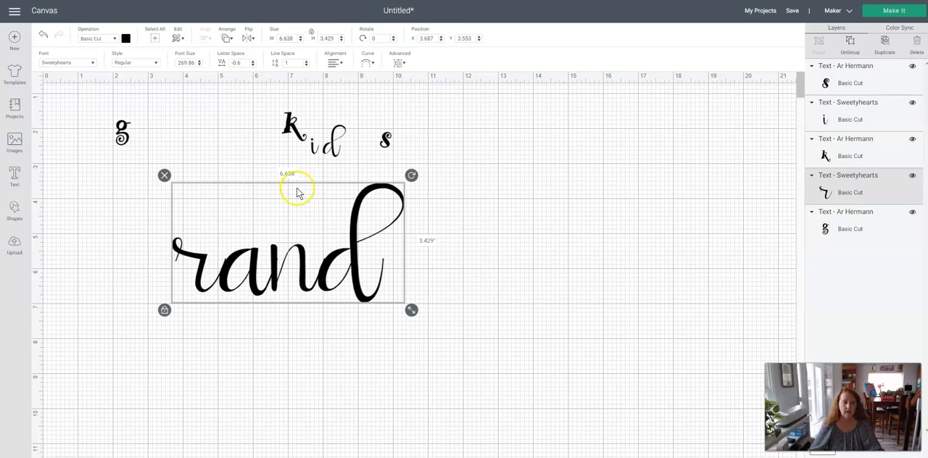
# Ungroup the rand text into individual letters and nudge the a slightly toward the r.
pyautogui.click(401, 64)
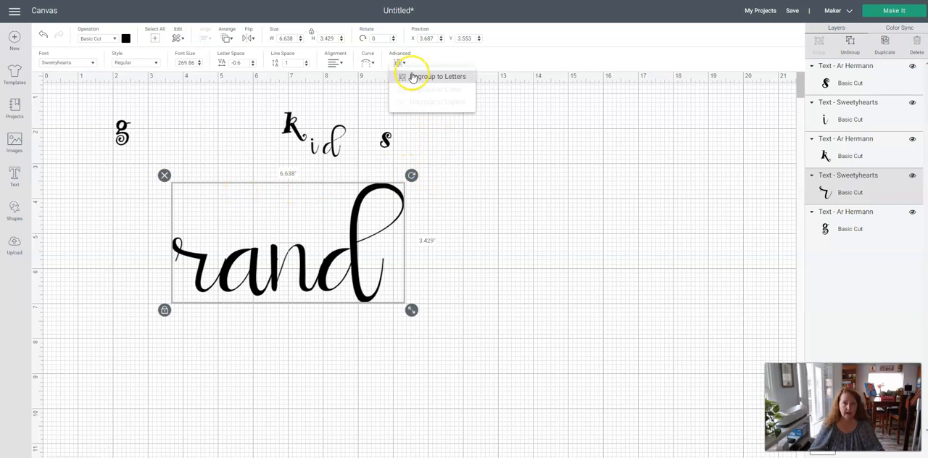
pyautogui.click(416, 78)
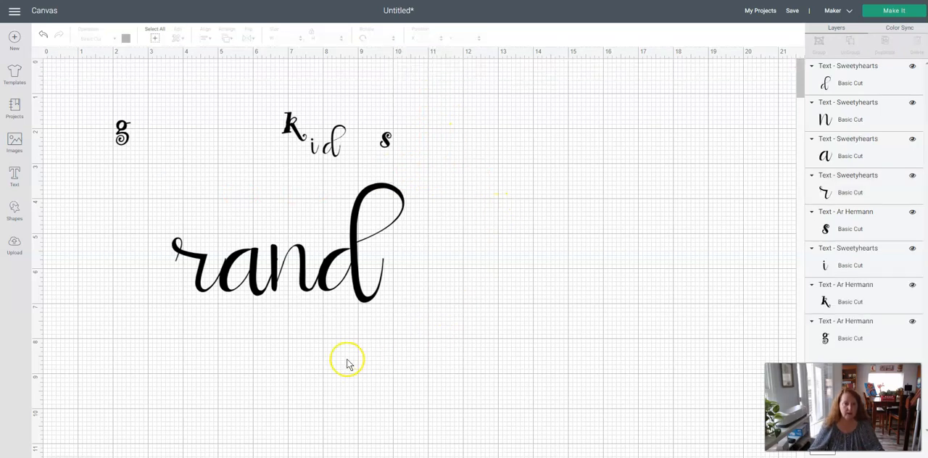
pyautogui.click(260, 298)
pyautogui.moveTo(260, 298); pyautogui.dragTo(258, 297)
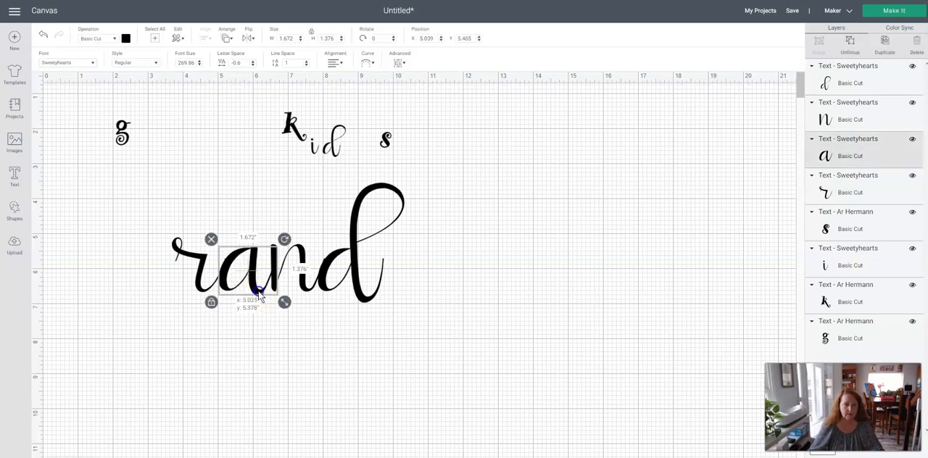
pyautogui.click(255, 321)
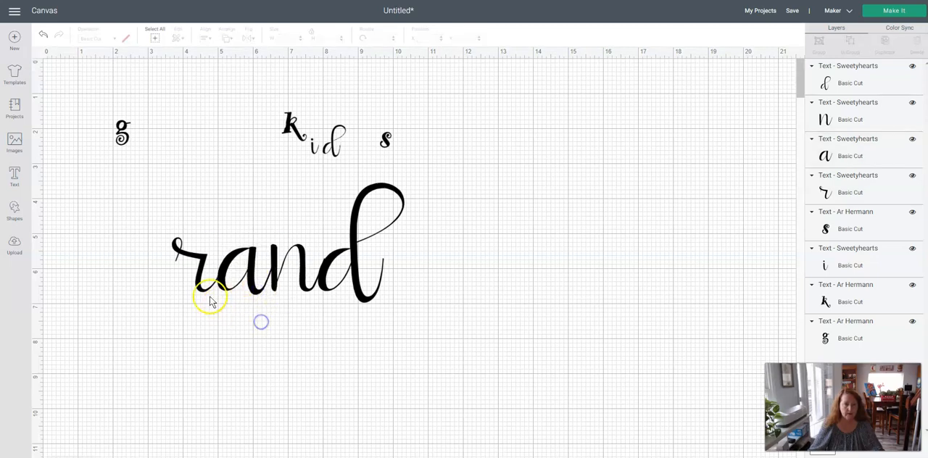
# Nudge the r to X 3.673 and the d to about X 7.857, Y 3.511 so their strokes meet the neighbouring letters.
pyautogui.click(203, 293)
pyautogui.moveTo(202, 293); pyautogui.dragTo(200, 295)
pyautogui.click(292, 342)
pyautogui.moveTo(346, 284); pyautogui.dragTo(346, 285)
pyautogui.click(349, 360)
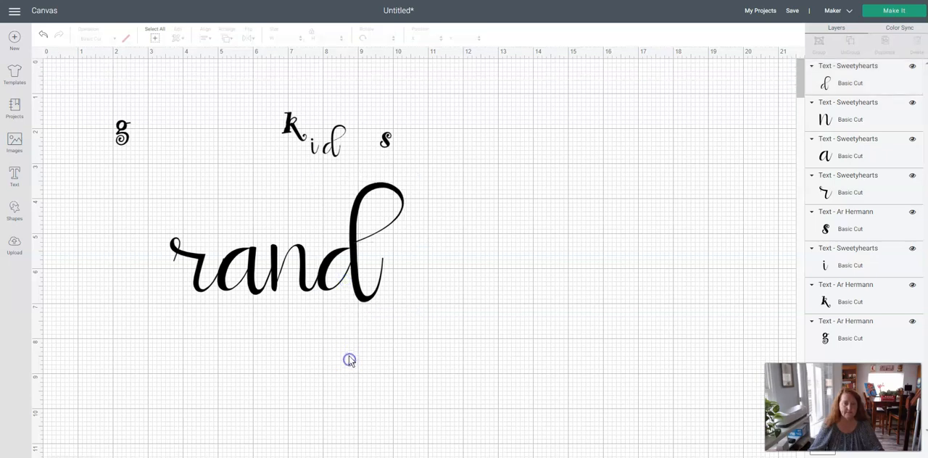
pyautogui.moveTo(203, 296); pyautogui.dragTo(205, 295)
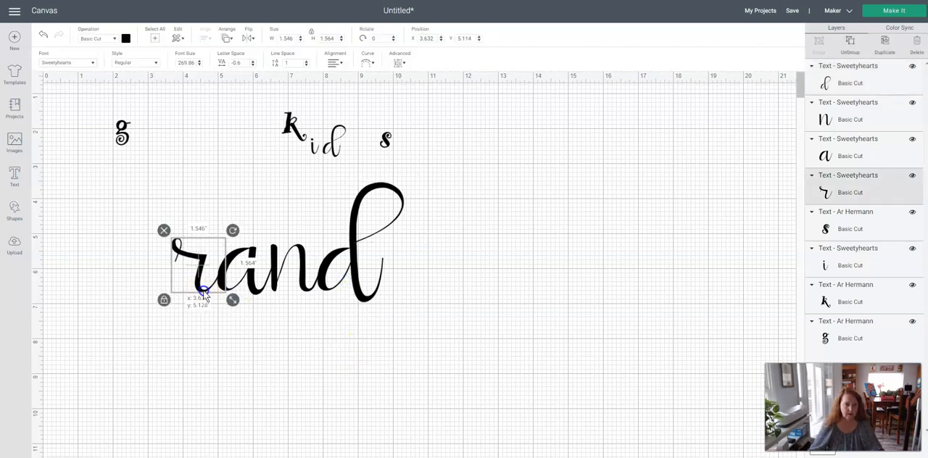
pyautogui.click(215, 336)
pyautogui.moveTo(137, 208); pyautogui.dragTo(394, 300)
pyautogui.moveTo(397, 296); pyautogui.dragTo(372, 289)
pyautogui.rightClick(432, 315)
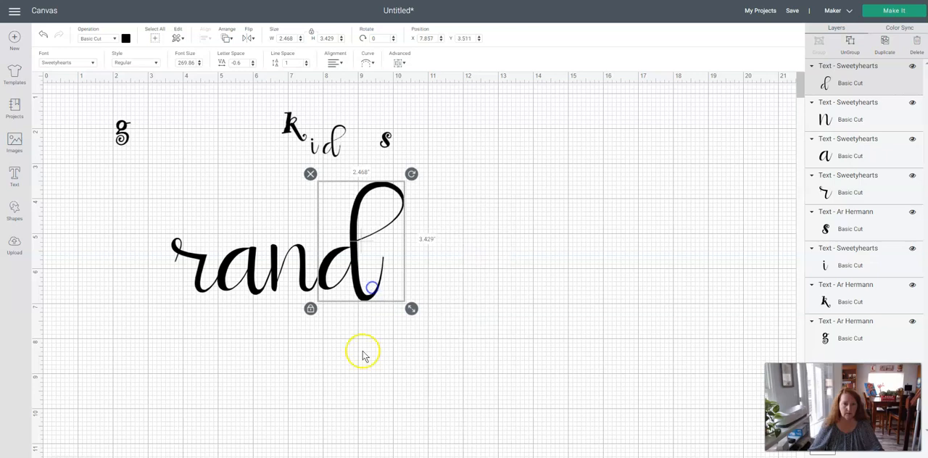
pyautogui.click(364, 356)
# Weld the letters r, a, n and d into one shape and move it to about X 6.44, Y 4.41.
pyautogui.moveTo(128, 215); pyautogui.dragTo(430, 324)
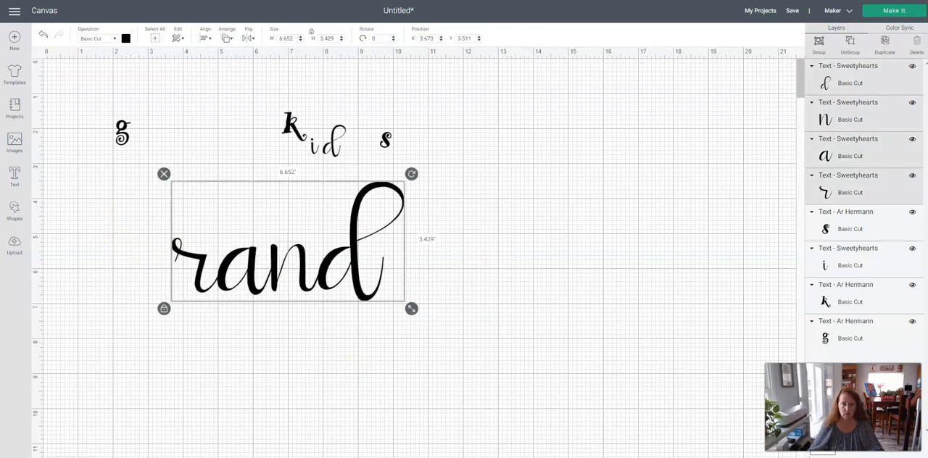
pyautogui.click(841, 455)
pyautogui.moveTo(312, 279); pyautogui.dragTo(409, 310)
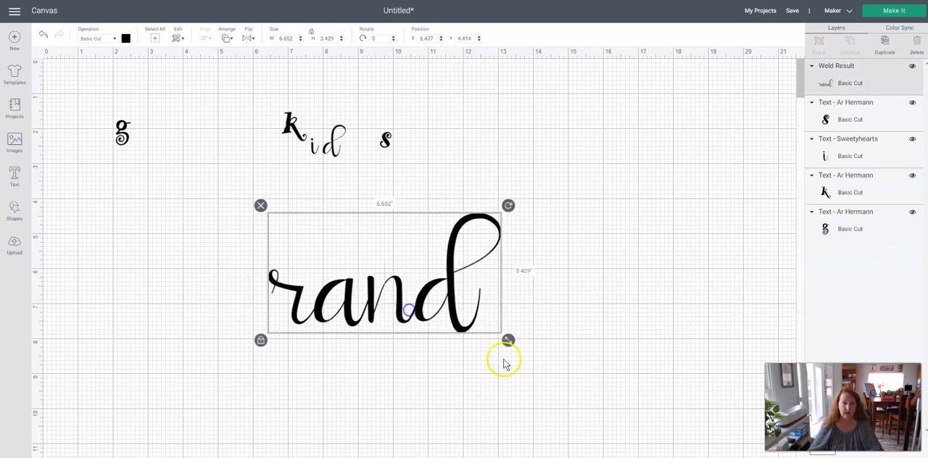
# Shrink the welded rand to about 3.67 wide and place it after the g, and enlarge id to about 2.94 wide in the open area.
pyautogui.moveTo(508, 340); pyautogui.dragTo(435, 332)
pyautogui.moveTo(372, 300); pyautogui.dragTo(259, 259)
pyautogui.moveTo(319, 145); pyautogui.dragTo(555, 326)
pyautogui.click(290, 271)
pyautogui.moveTo(327, 284); pyautogui.dragTo(243, 145)
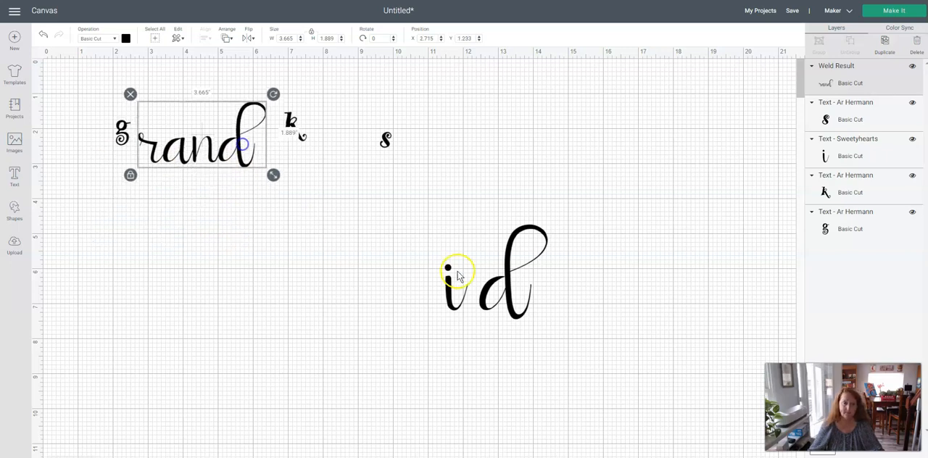
# Reduce the letter spacing of the id text until the i connects with the d.
pyautogui.click(457, 276)
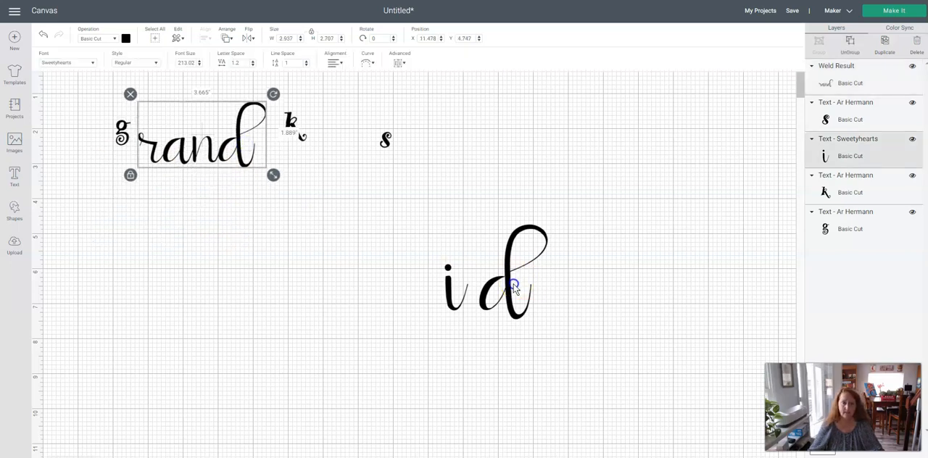
pyautogui.click(253, 65)
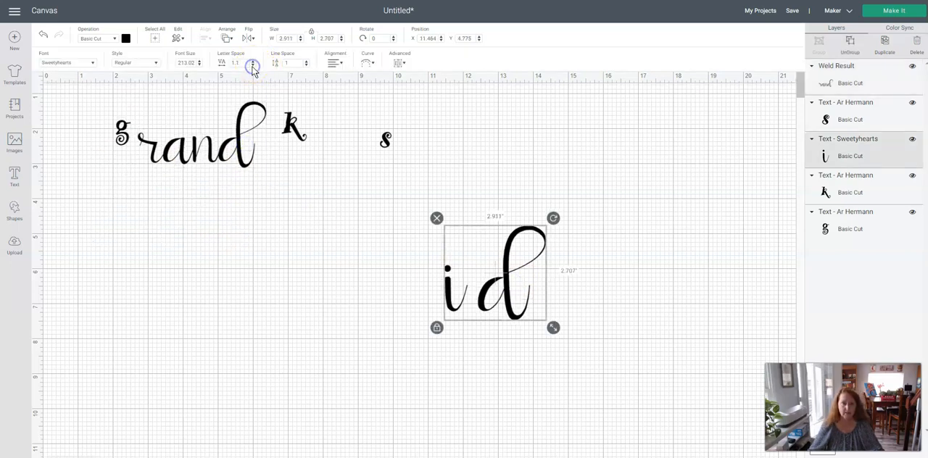
pyautogui.click(253, 66)
pyautogui.click(253, 65)
pyautogui.click(253, 66)
pyautogui.click(253, 65)
pyautogui.click(253, 66)
pyautogui.click(253, 65)
pyautogui.click(253, 65)
pyautogui.click(253, 65)
pyautogui.click(253, 65)
pyautogui.click(253, 65)
pyautogui.click(253, 66)
pyautogui.click(253, 65)
pyautogui.click(253, 65)
# Weld the id letters into one shape, then shrink it and place it between the k and the s.
pyautogui.click(268, 235)
pyautogui.moveTo(366, 246); pyautogui.dragTo(606, 346)
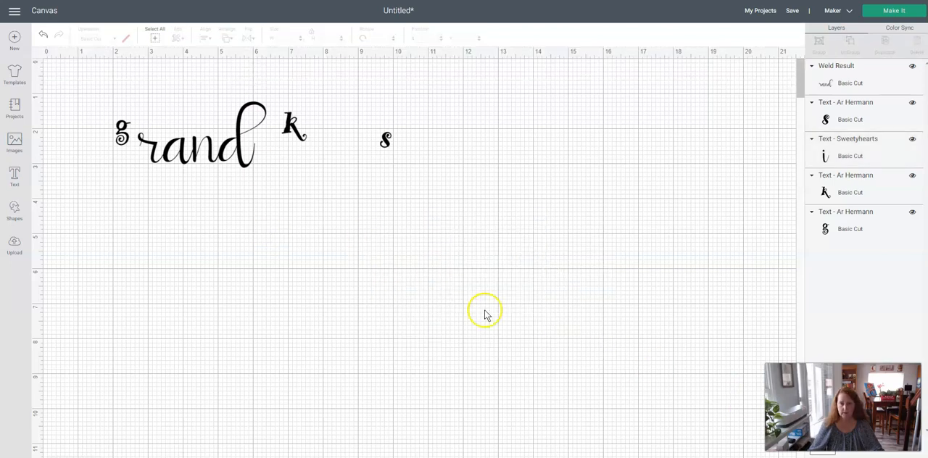
pyautogui.moveTo(537, 327); pyautogui.dragTo(333, 150)
# Move the g into the open area below the row and enlarge it to about 1.98 by 3.38.
pyautogui.moveTo(118, 131); pyautogui.dragTo(199, 287)
pyautogui.moveTo(226, 324); pyautogui.dragTo(271, 355)
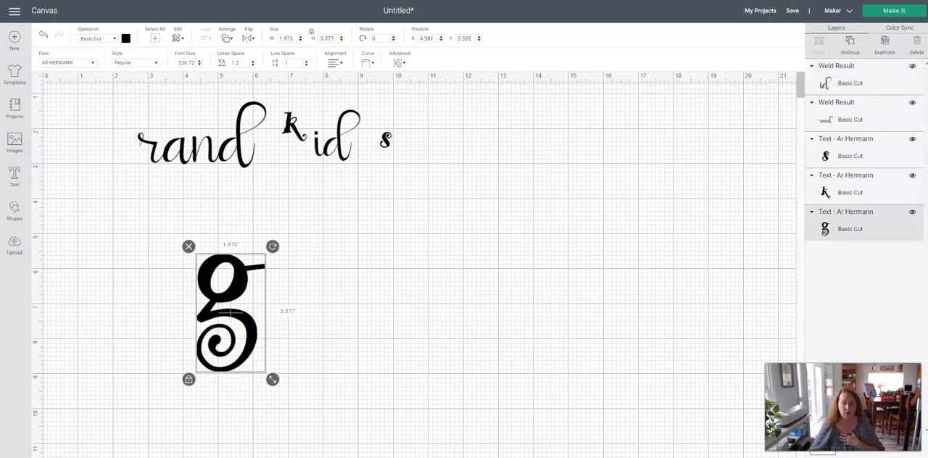
# Switch to the font viewer, set the preview text to g, and examine how the installed fonts draw that letter.
pyautogui.moveTo(415, 457)
pyautogui.click(415, 439)
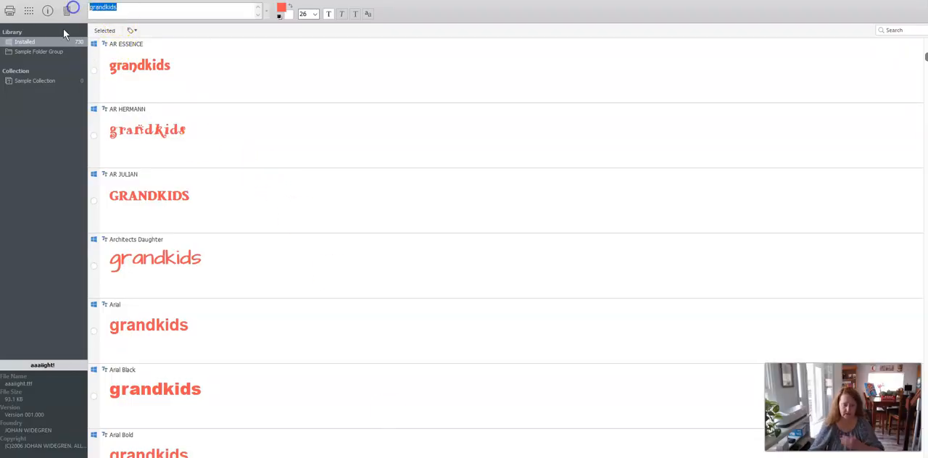
pyautogui.write('g')
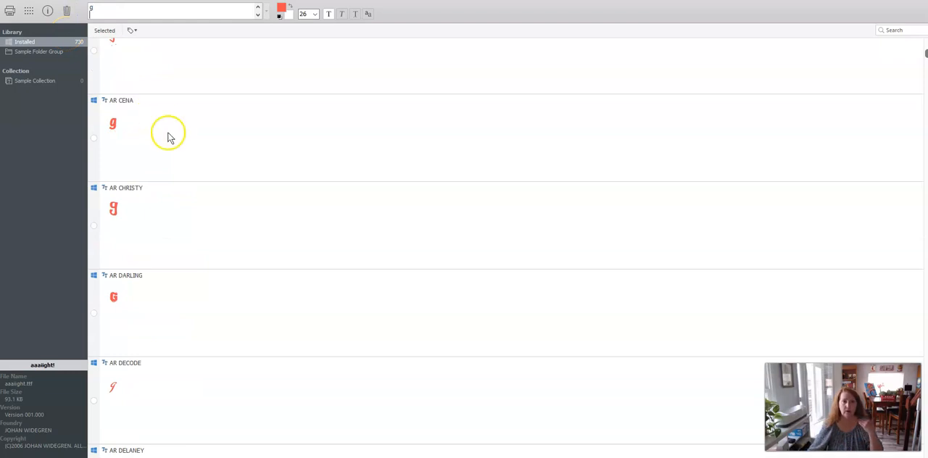
pyautogui.scroll(-6, 234, 178)
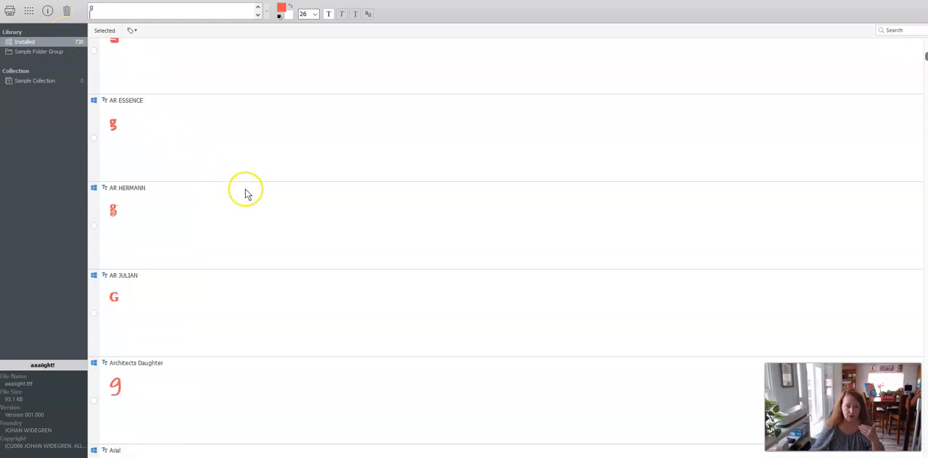
pyautogui.scroll(-1, 250, 202)
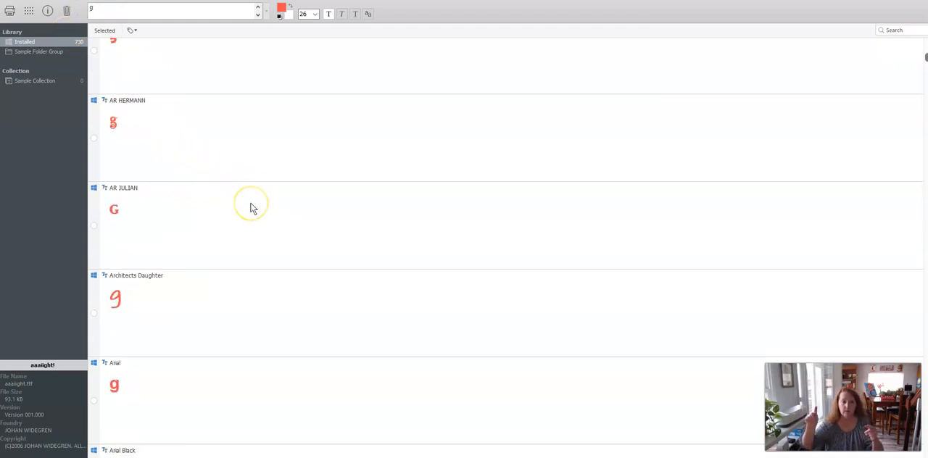
pyautogui.scroll(-9, 250, 209)
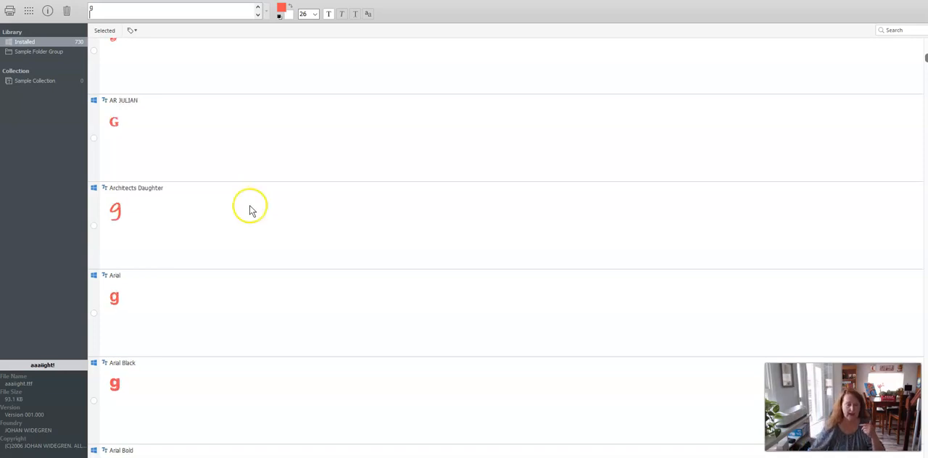
pyautogui.scroll(-5, 257, 237)
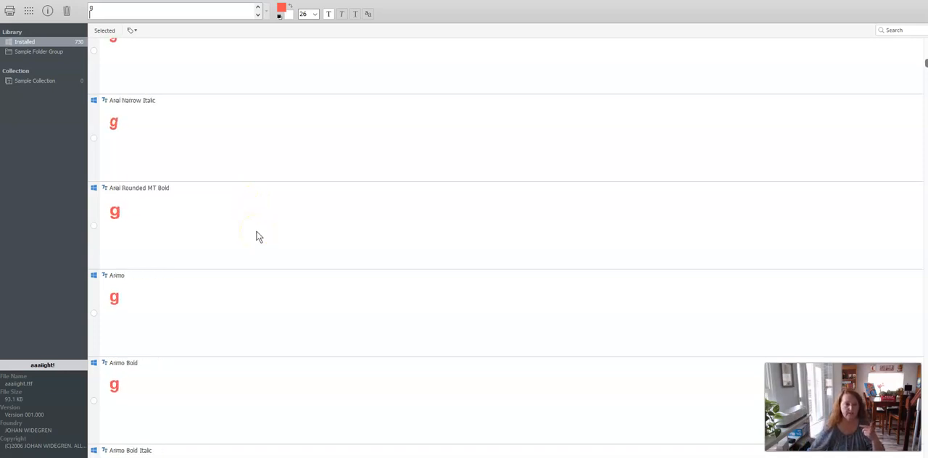
pyautogui.scroll(-4, 258, 240)
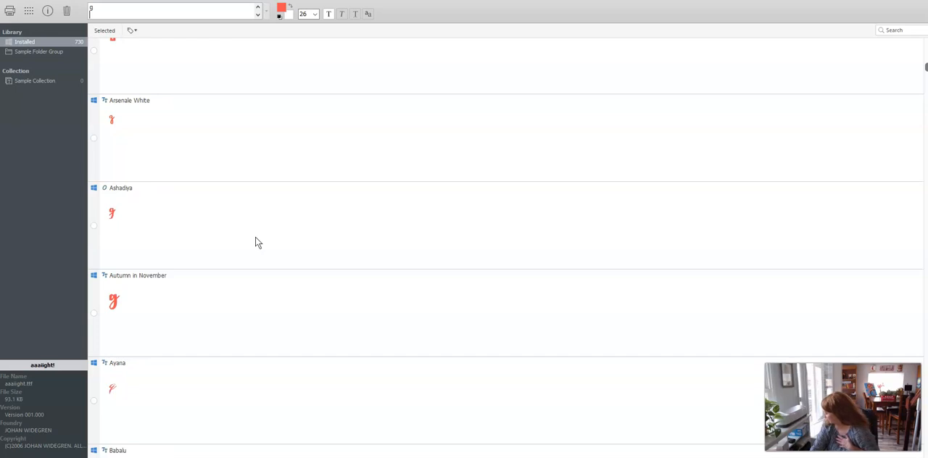
pyautogui.scroll(-6, 255, 240)
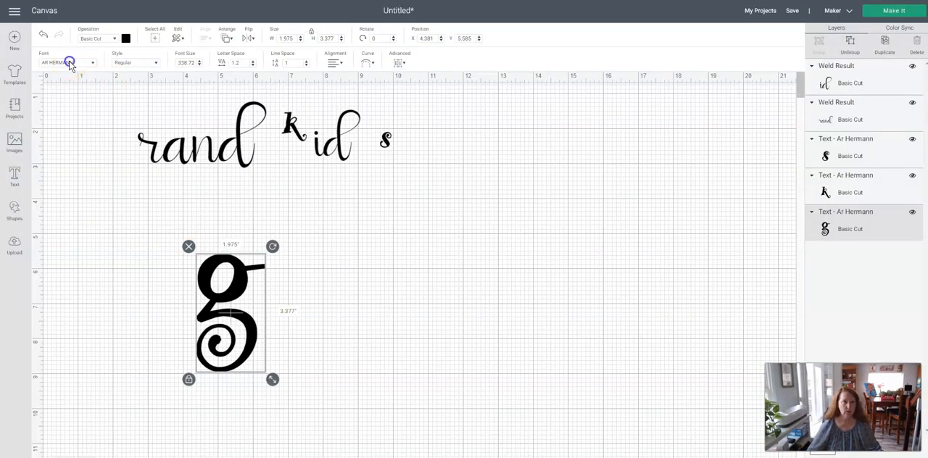
# Back in Design Space, search the fonts for glowing and change the g's font to Glowing.
pyautogui.click(69, 63)
pyautogui.write('glowing')
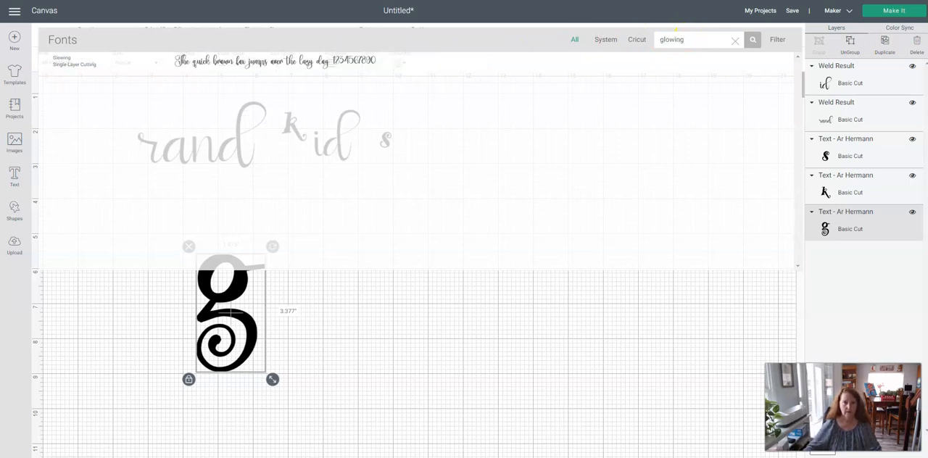
pyautogui.click(239, 60)
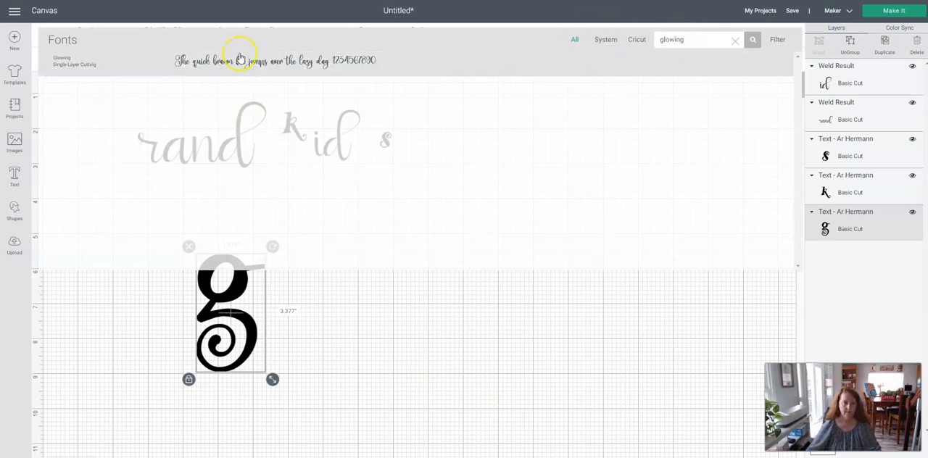
pyautogui.click(359, 367)
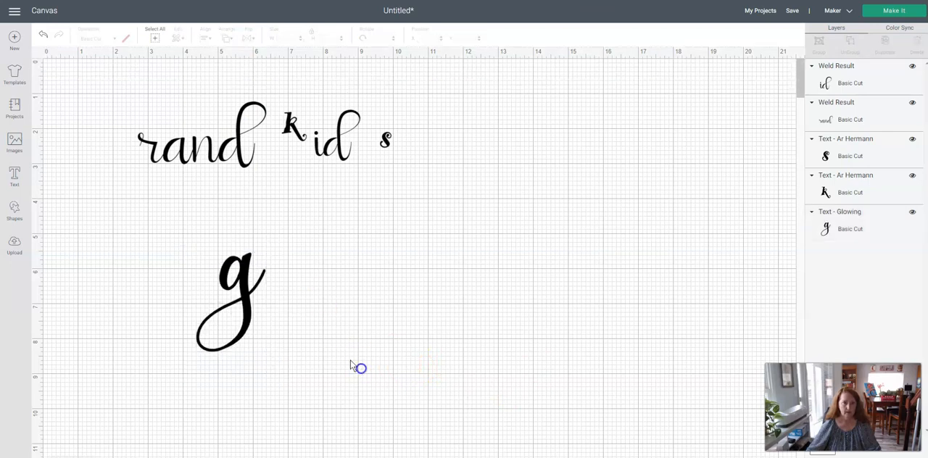
# Move the welded rand to about X 6.55, Y 4.79 and place the g before it at about X 3.61, Y 5.53.
pyautogui.moveTo(249, 315); pyautogui.dragTo(126, 235)
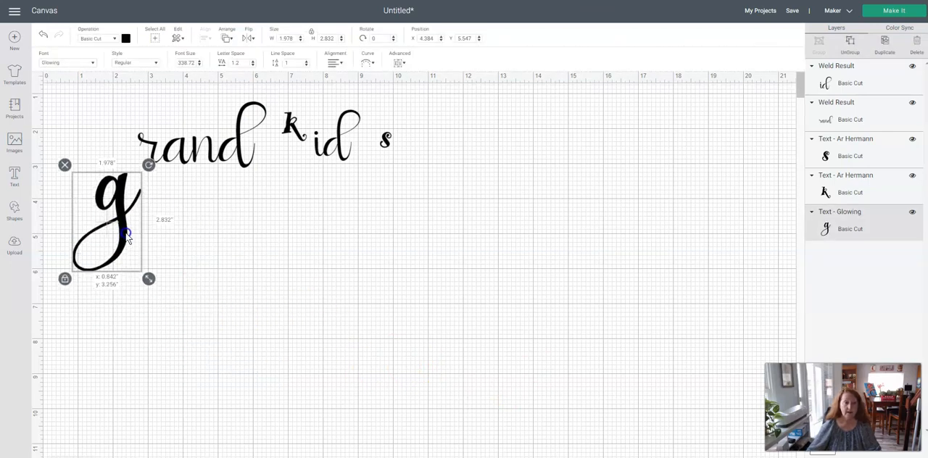
pyautogui.moveTo(195, 137); pyautogui.dragTo(329, 262)
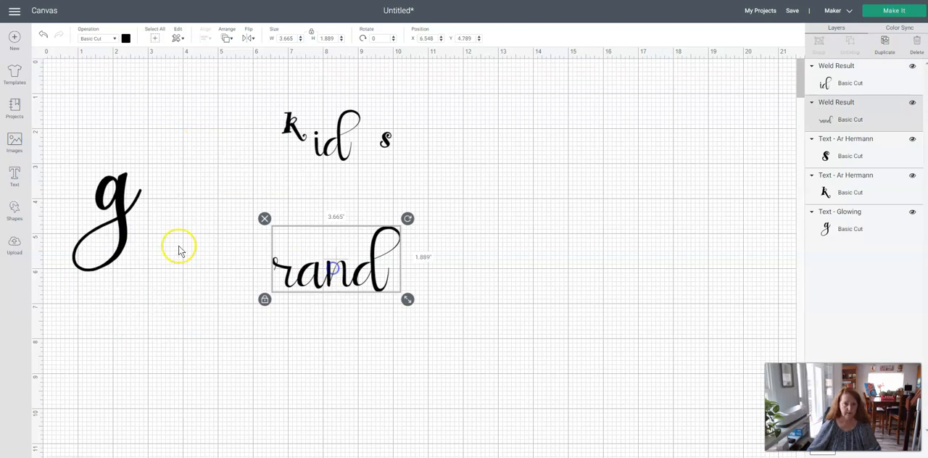
pyautogui.moveTo(130, 209); pyautogui.dragTo(226, 315)
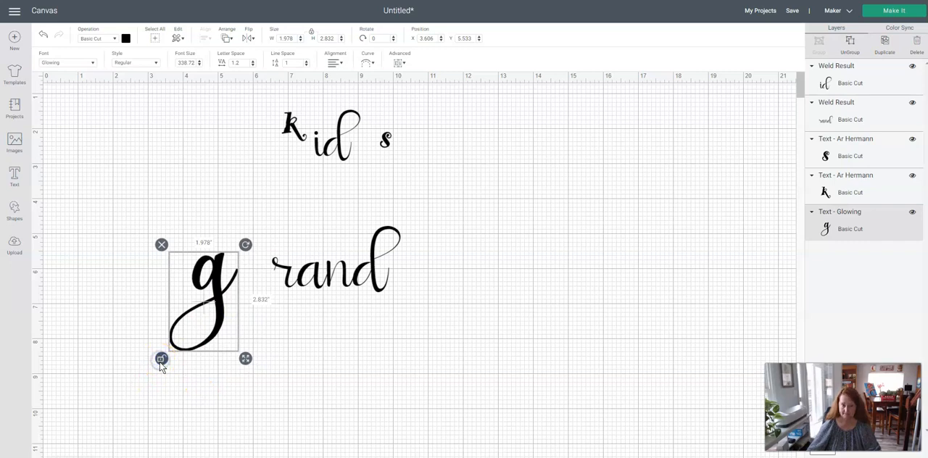
# Unlock the g's proportions, widen it to about 2.49, and move it so its end stroke joins the r of rand.
pyautogui.moveTo(248, 363); pyautogui.dragTo(263, 365)
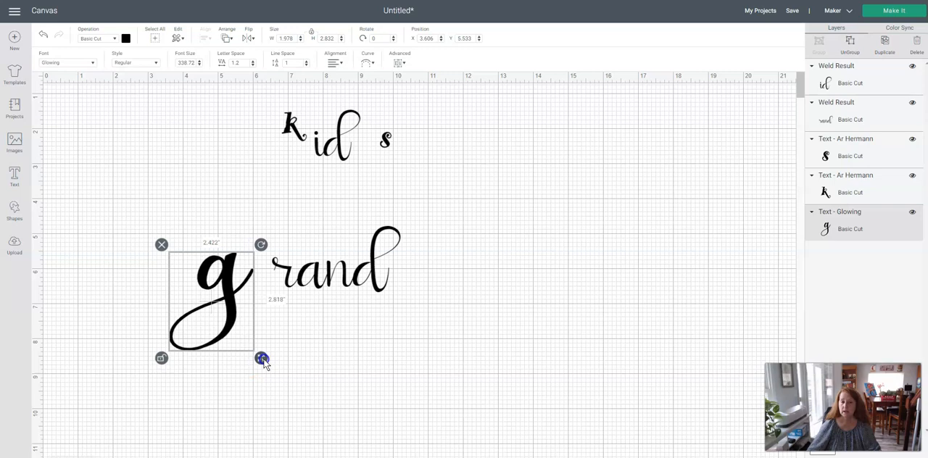
pyautogui.click(354, 345)
pyautogui.moveTo(927, 161); pyautogui.dragTo(927, 109)
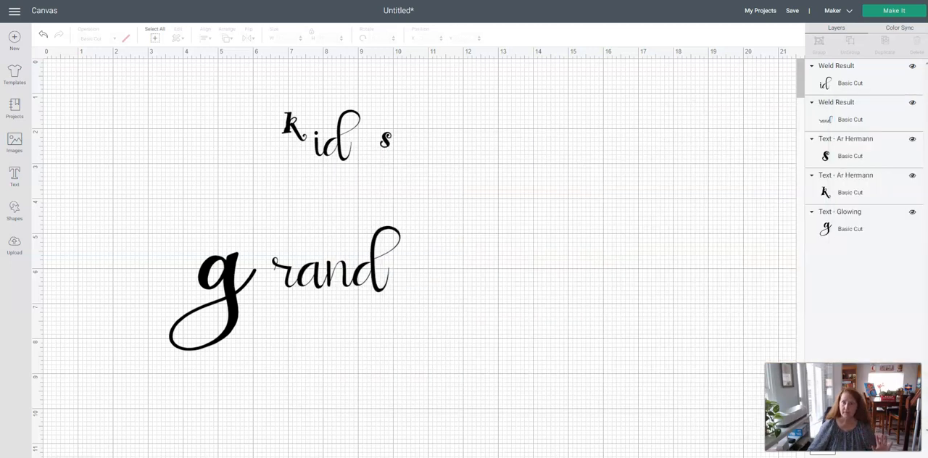
pyautogui.moveTo(229, 307); pyautogui.dragTo(256, 307)
pyautogui.click(428, 302)
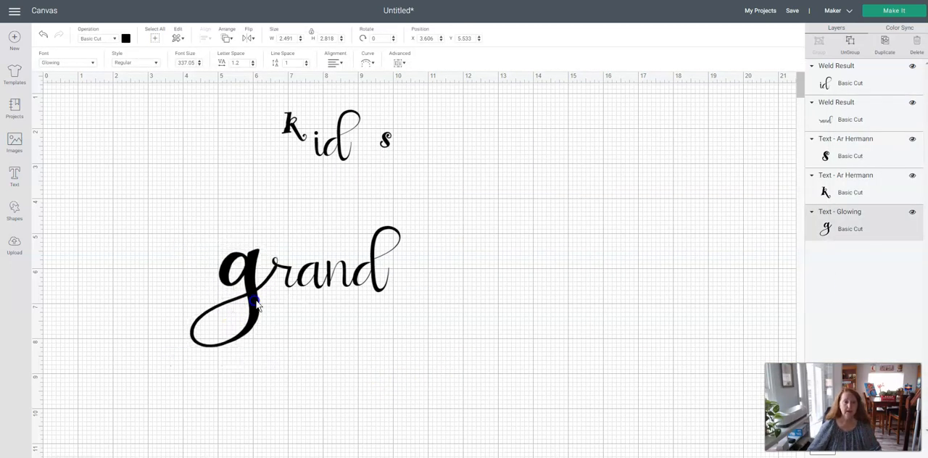
# Move the k after grand to about X 12.09 and change its font to Glowing.
pyautogui.moveTo(296, 132); pyautogui.dragTo(485, 275)
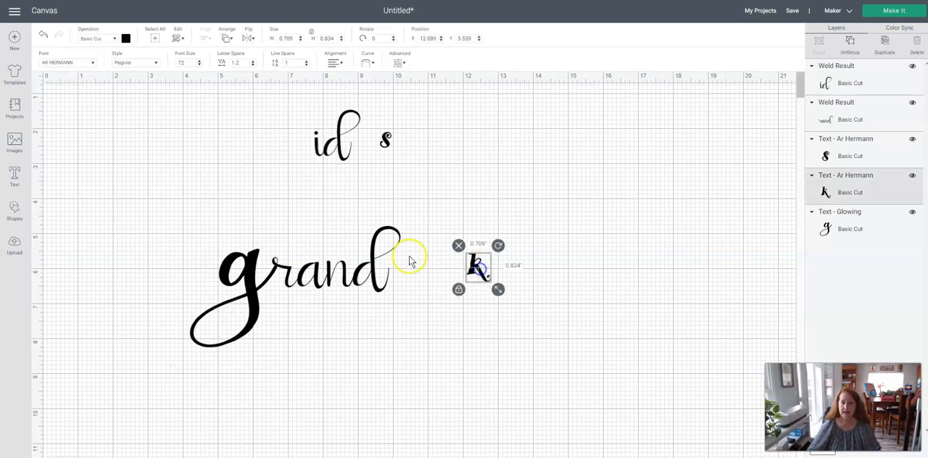
pyautogui.click(56, 63)
pyautogui.click(94, 63)
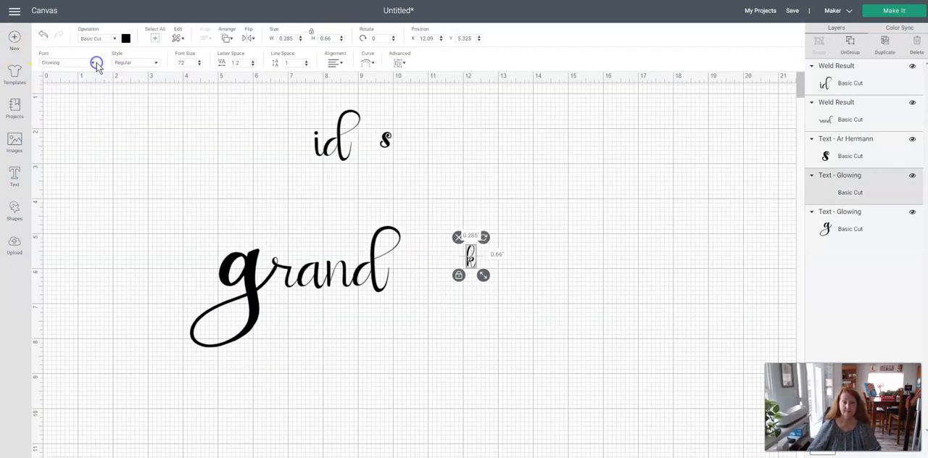
# Enlarge the k, unlock its proportions, and fit it against the d of grand at about the d's height.
pyautogui.moveTo(484, 276); pyautogui.dragTo(456, 288)
pyautogui.moveTo(478, 314); pyautogui.dragTo(493, 317)
pyautogui.moveTo(468, 229)
pyautogui.mouseDown()
pyautogui.moveTo(450, 264)
pyautogui.moveTo(453, 227)
pyautogui.mouseUp()
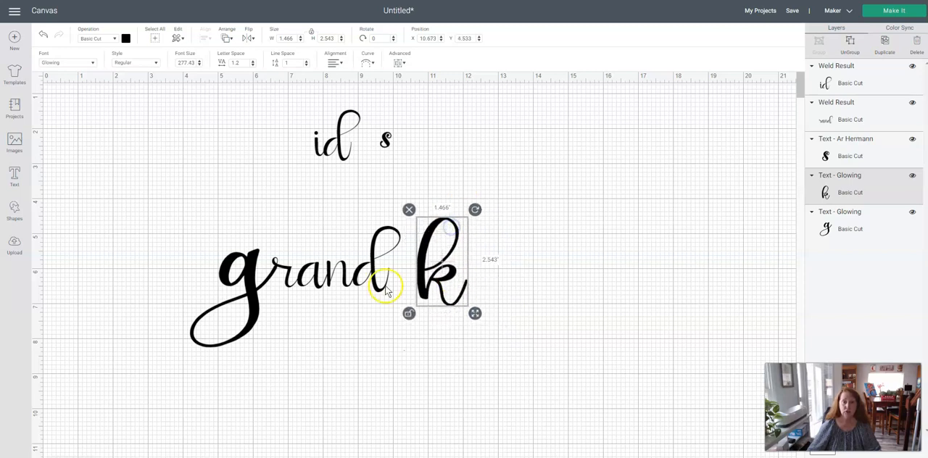
pyautogui.moveTo(476, 314); pyautogui.dragTo(420, 290)
pyautogui.click(486, 309)
pyautogui.click(485, 300)
pyautogui.click(476, 292)
# Check the lettering in the reference sign photo and place the welded id directly after the k.
pyautogui.moveTo(927, 145); pyautogui.dragTo(638, 152)
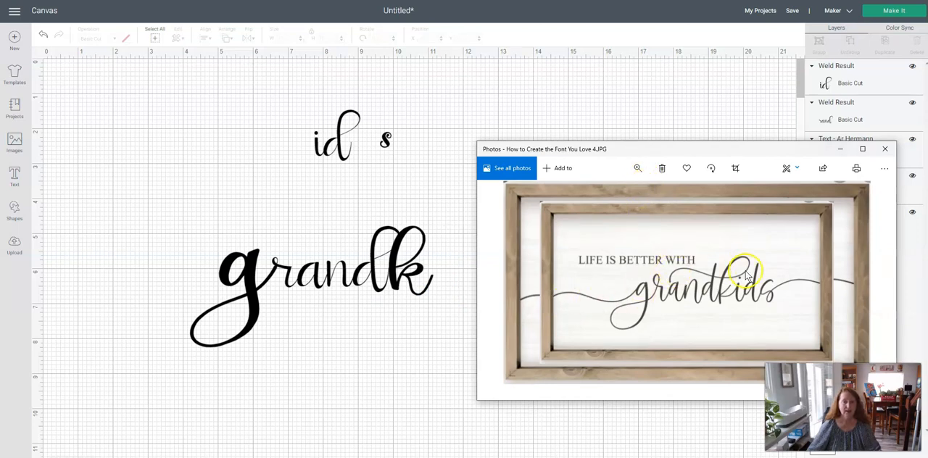
pyautogui.moveTo(668, 157); pyautogui.dragTo(927, 145)
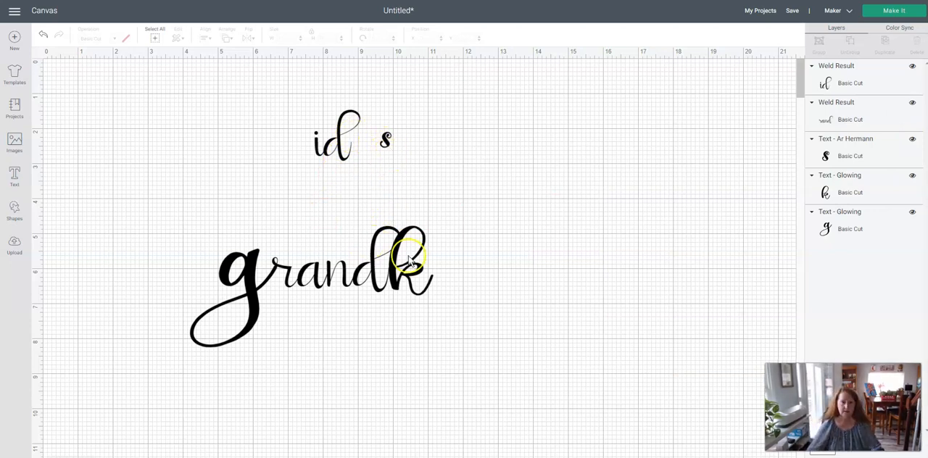
pyautogui.moveTo(337, 152); pyautogui.dragTo(459, 292)
pyautogui.click(545, 273)
pyautogui.click(543, 261)
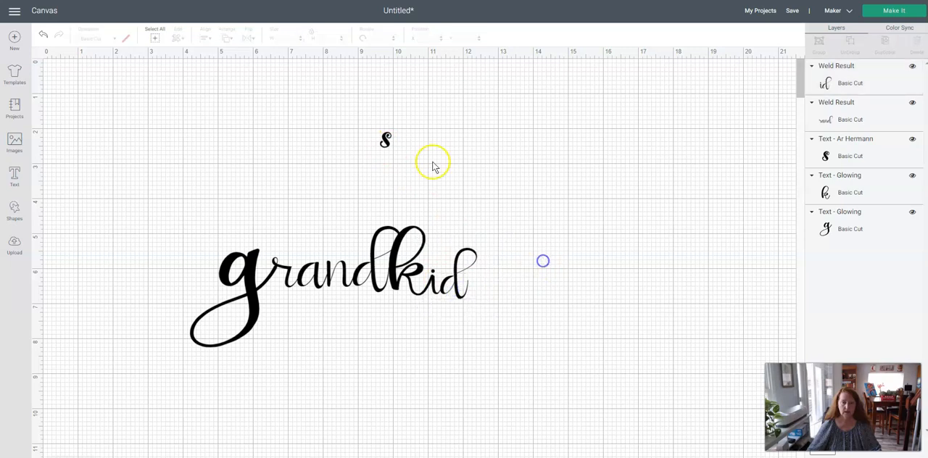
# Change the font of the remaining letter s to Phoenix.
pyautogui.click(385, 140)
pyautogui.click(82, 61)
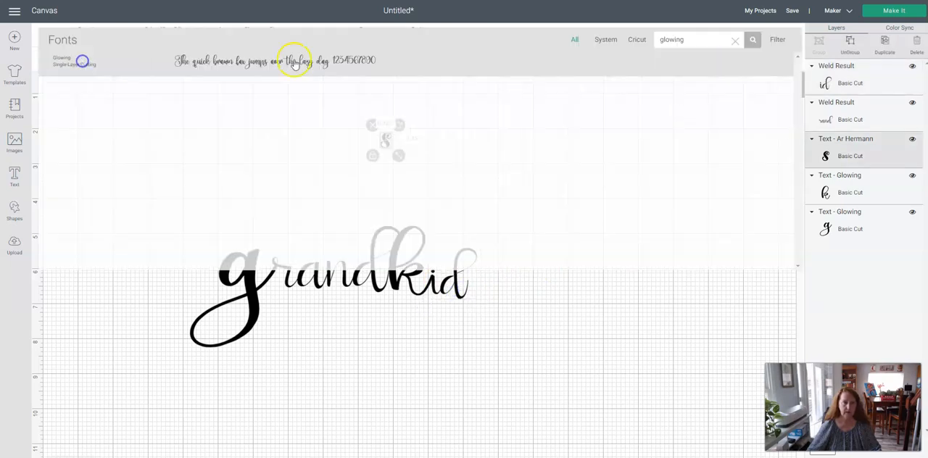
pyautogui.moveTo(700, 35); pyautogui.dragTo(615, 22)
pyautogui.write('pho')
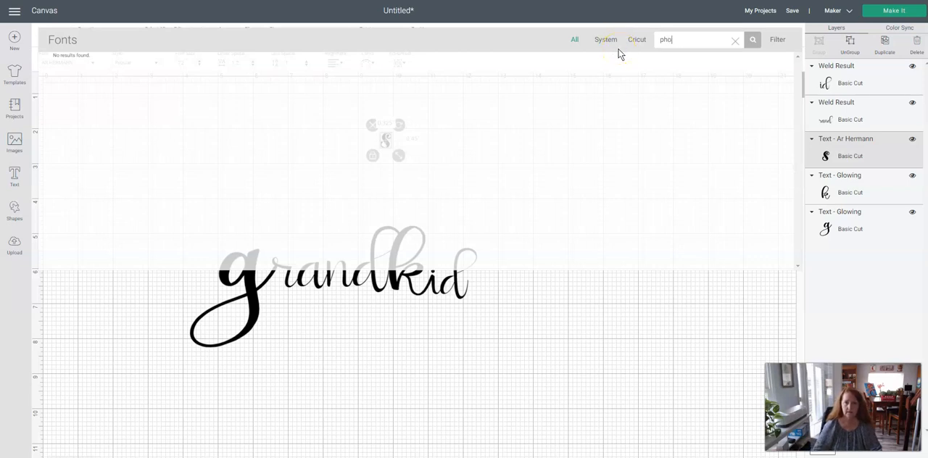
pyautogui.write('x')
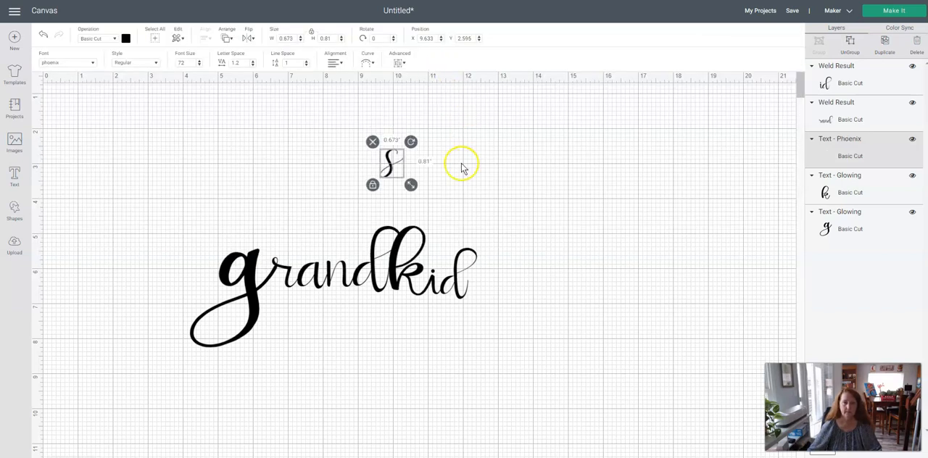
# Move the s to about X 13.47, Y 4.15, unlock its proportions, and resize it to about 1.08 by 1.10.
pyautogui.moveTo(391, 161); pyautogui.dragTo(531, 229)
pyautogui.click(510, 241)
pyautogui.click(529, 231)
pyautogui.moveTo(546, 244); pyautogui.dragTo(559, 254)
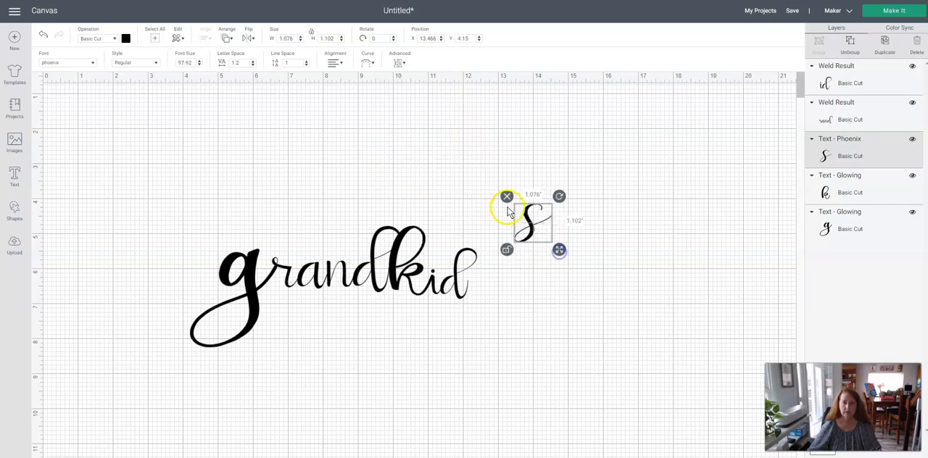
# Rotate the s to about 342.55 degrees and place it after the d of kid at about X 12.13, Y 6.14.
pyautogui.moveTo(558, 197); pyautogui.dragTo(549, 187)
pyautogui.moveTo(533, 217); pyautogui.dragTo(480, 295)
pyautogui.moveTo(927, 112)
pyautogui.mouseDown()
pyautogui.moveTo(493, 87)
pyautogui.moveTo(510, 86)
pyautogui.moveTo(196, 82)
pyautogui.moveTo(927, 116)
pyautogui.mouseUp()
pyautogui.moveTo(495, 280)
pyautogui.mouseDown()
pyautogui.moveTo(562, 259)
pyautogui.moveTo(485, 289)
pyautogui.mouseUp()
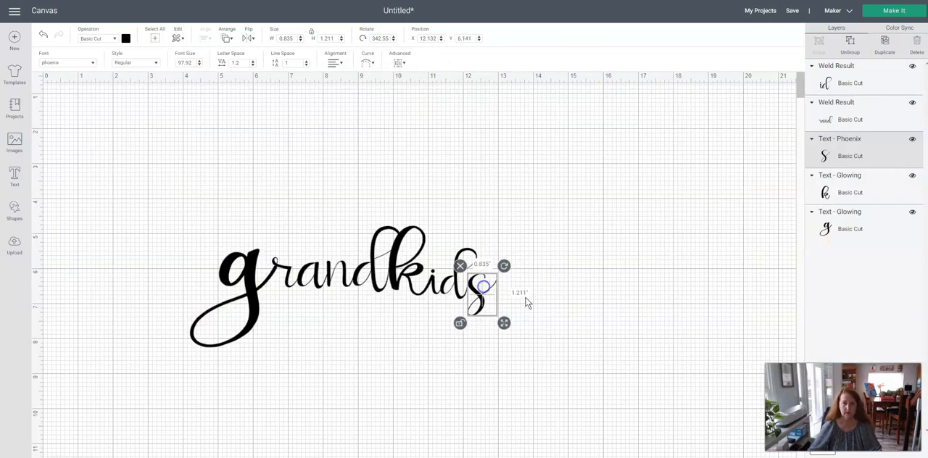
# Nudge the s closer to the d, to about X 12.05, Y 6.13, and deselect it.
pyautogui.click(624, 245)
pyautogui.click(479, 296)
pyautogui.moveTo(479, 297); pyautogui.dragTo(479, 296)
pyautogui.click(563, 300)
pyautogui.click(475, 305)
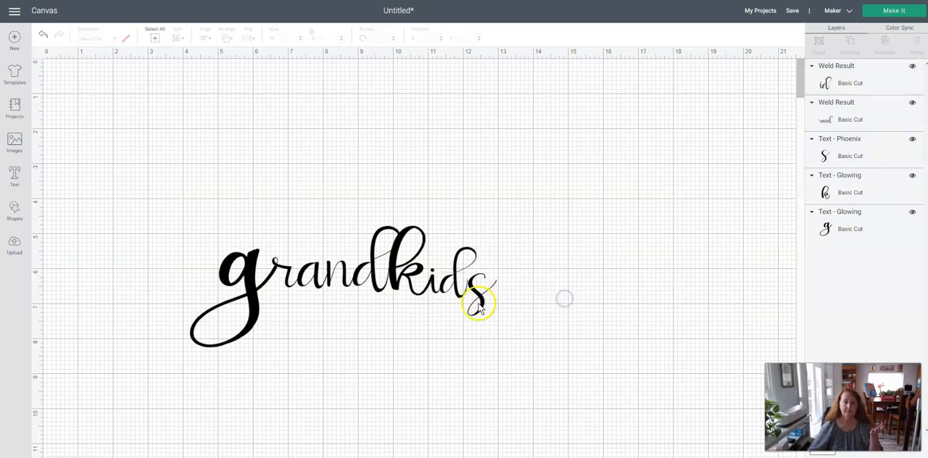
pyautogui.click(601, 300)
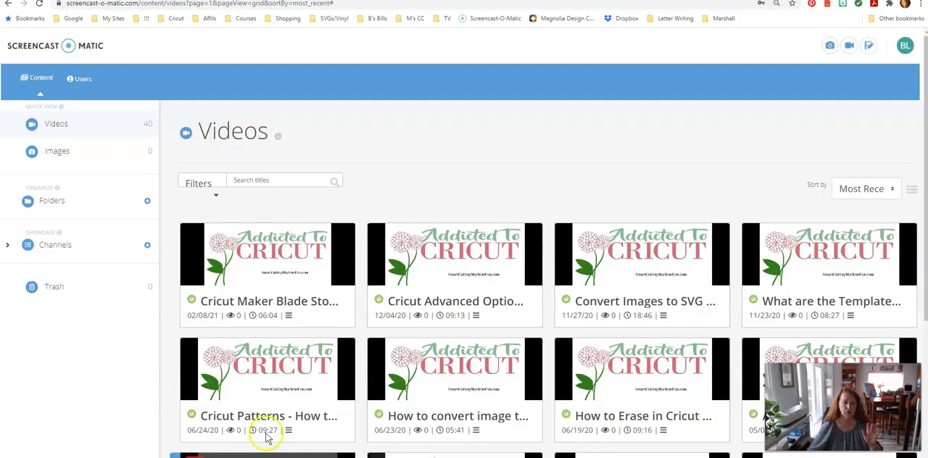
# Switch to the browser, search the web for dafont in a new tab, and open the DaFont site.
pyautogui.hotkey('ctrl', 't')
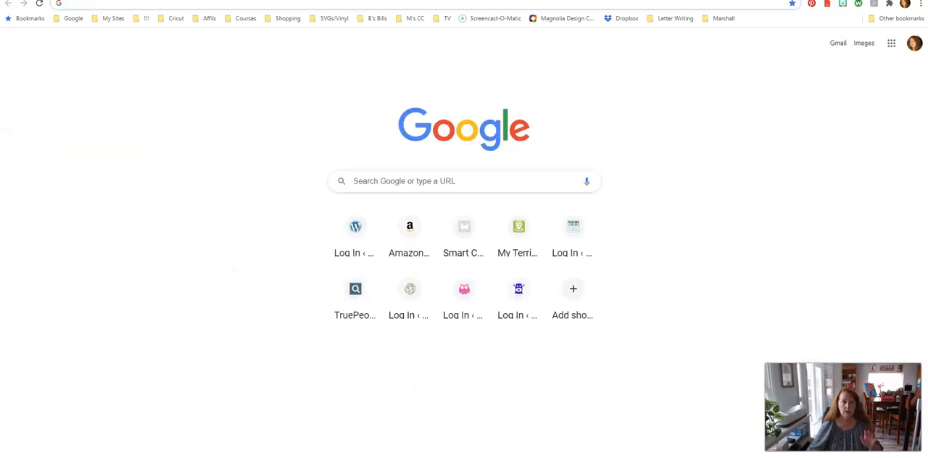
pyautogui.write('fa')
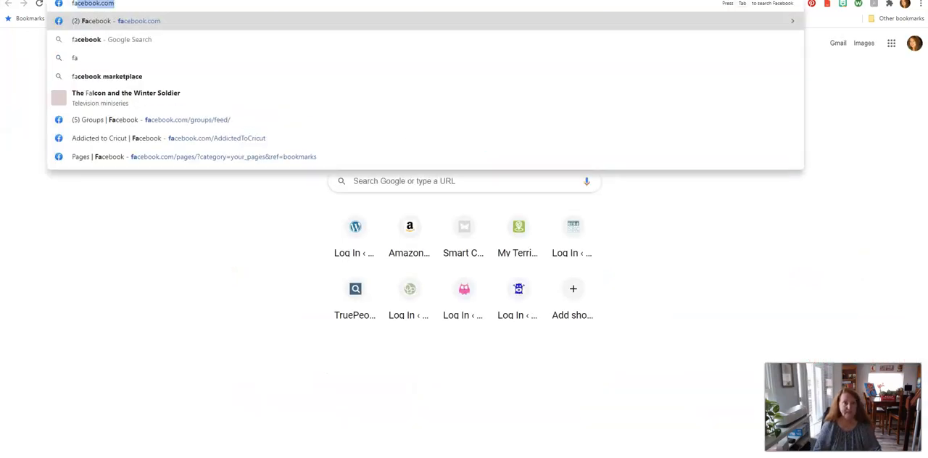
pyautogui.press('BackSpace')
pyautogui.press('BackSpace')
pyautogui.press('BackSpace')
pyautogui.write('dafont')
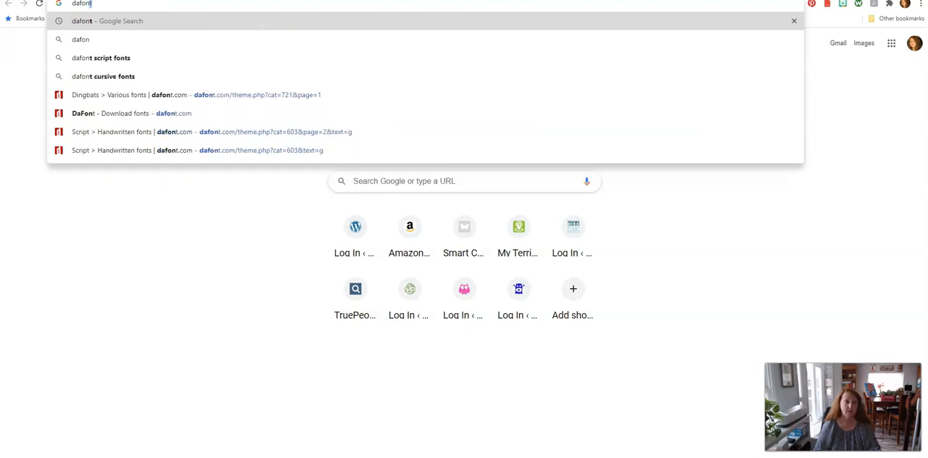
pyautogui.press('Return')
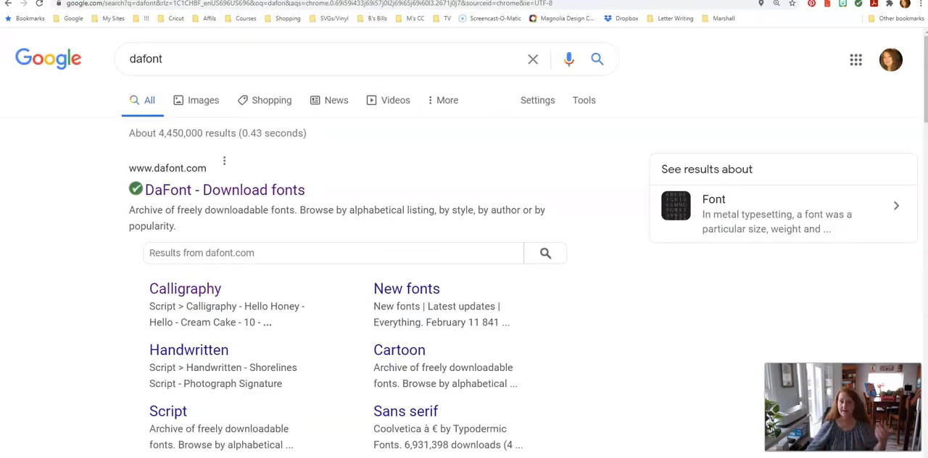
pyautogui.click(171, 193)
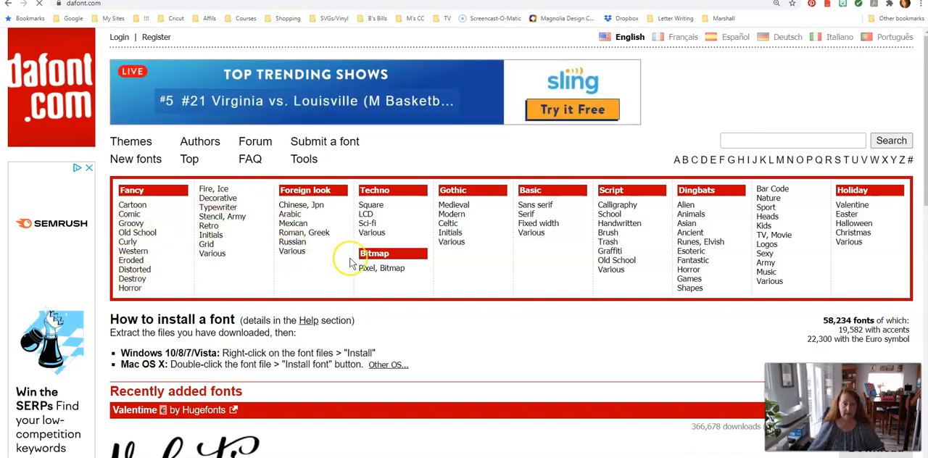
# Open the Handwritten script fonts and preview them with the text g.
pyautogui.click(618, 224)
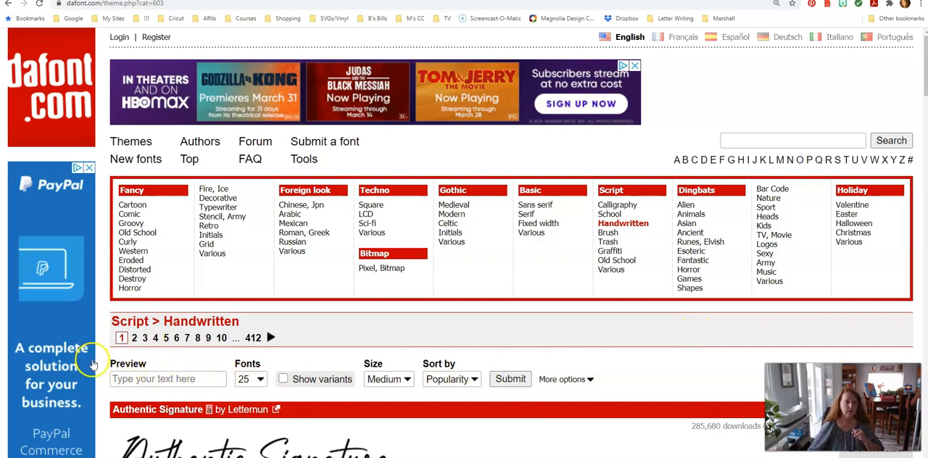
pyautogui.click(147, 378)
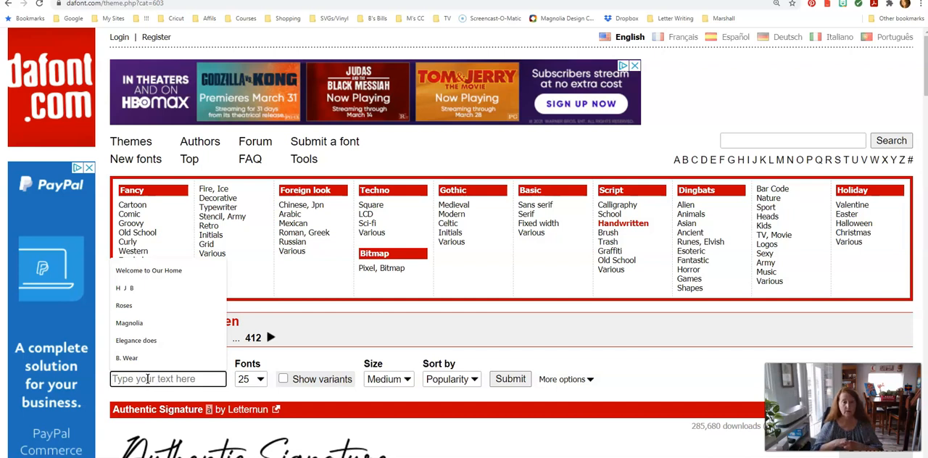
pyautogui.write('grandki')
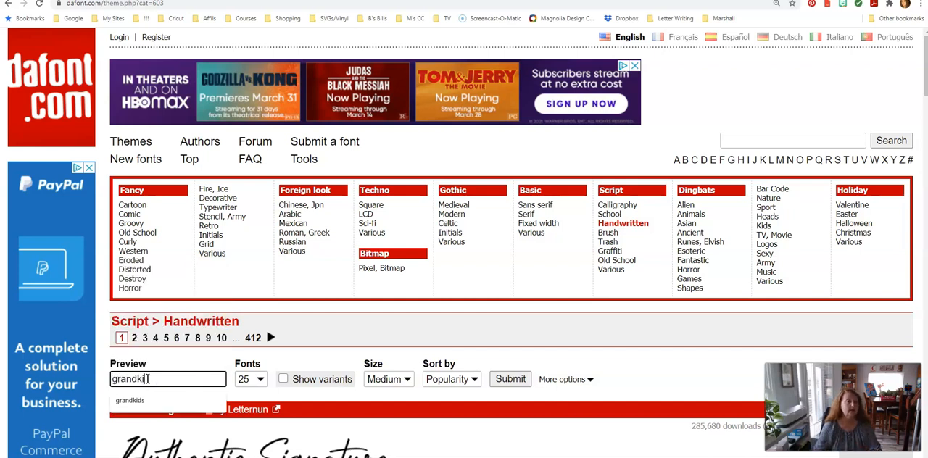
pyautogui.write('ds')
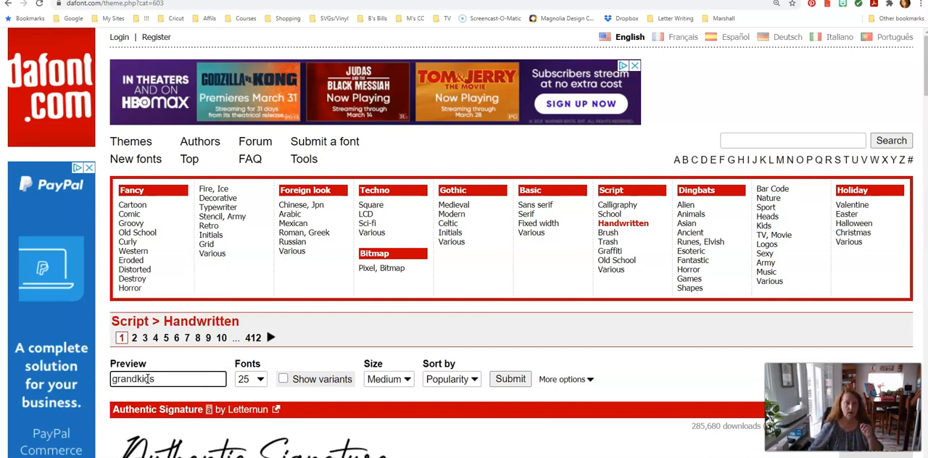
pyautogui.moveTo(160, 379); pyautogui.dragTo(69, 384)
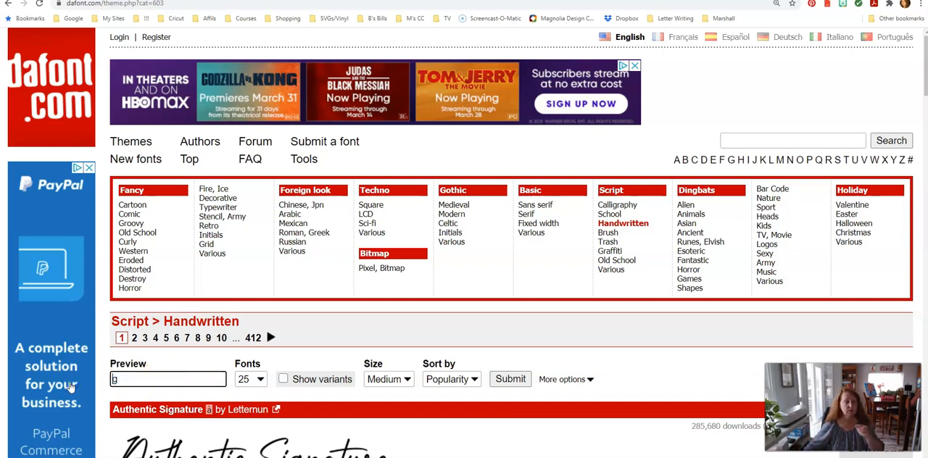
pyautogui.click(509, 381)
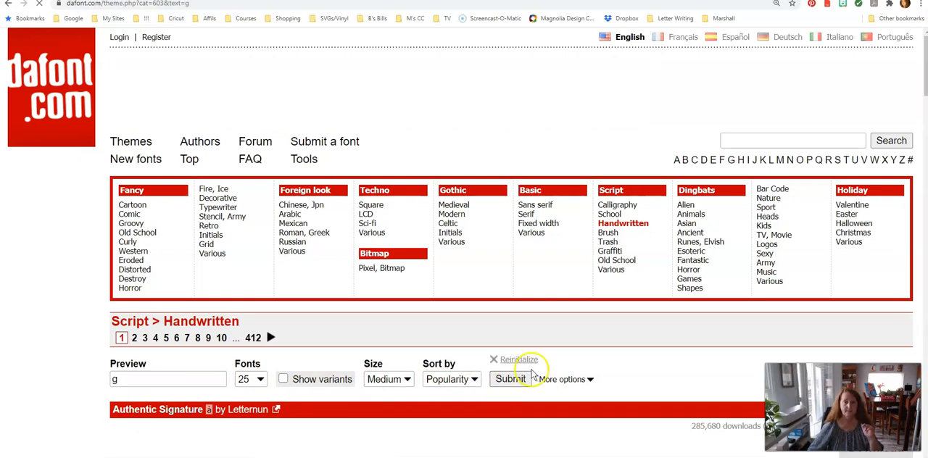
# Examine how the handwritten fonts on the first two result pages draw the letter g.
pyautogui.scroll(-2, 80, 347)
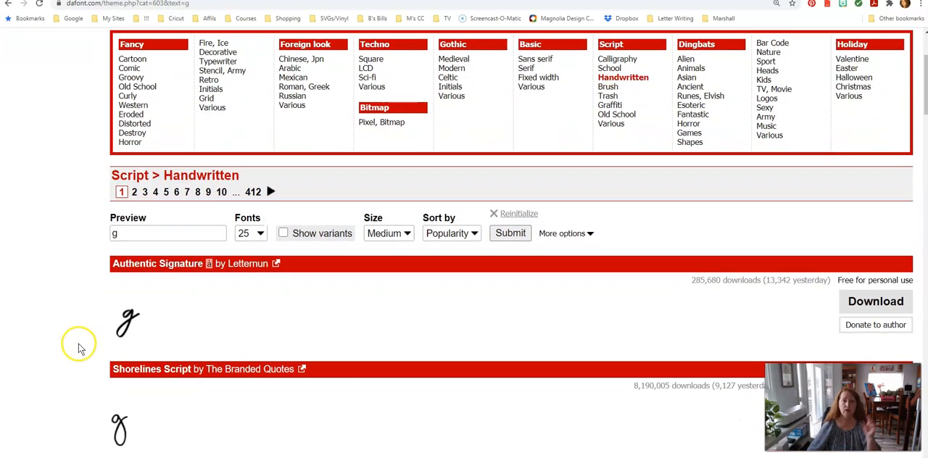
pyautogui.scroll(-2, 80, 357)
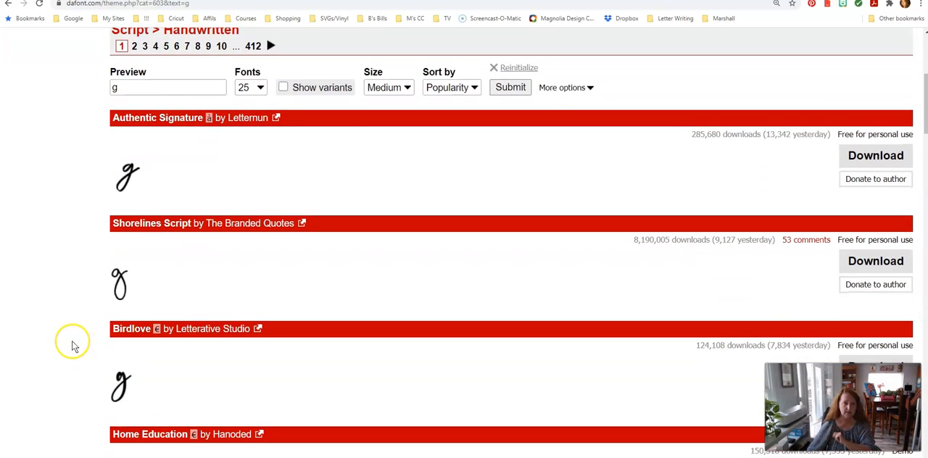
pyautogui.scroll(-6, 73, 348)
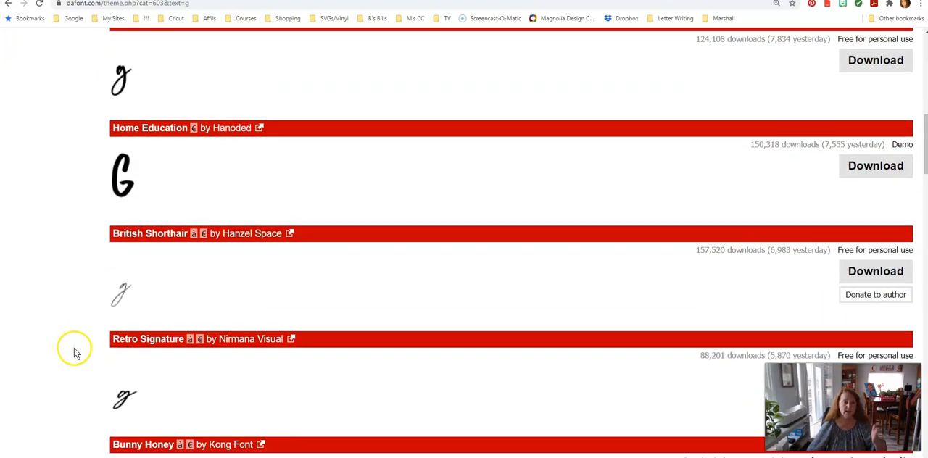
pyautogui.scroll(-6, 75, 354)
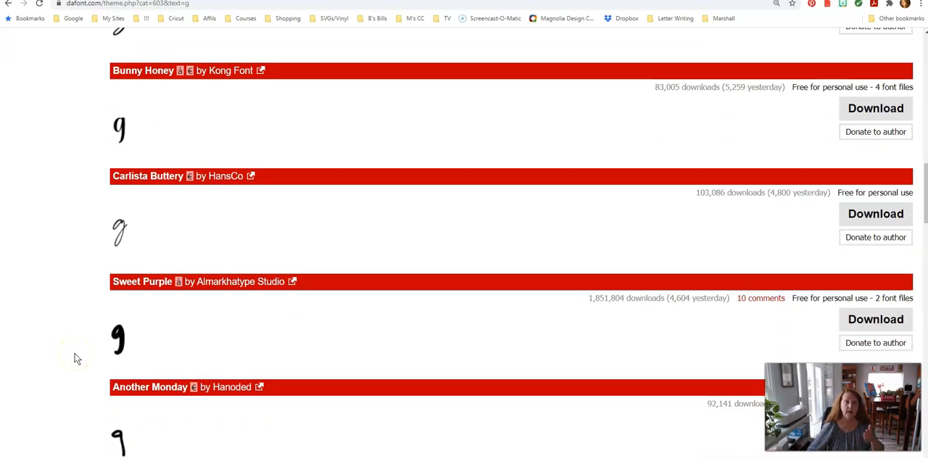
pyautogui.scroll(-7, 76, 358)
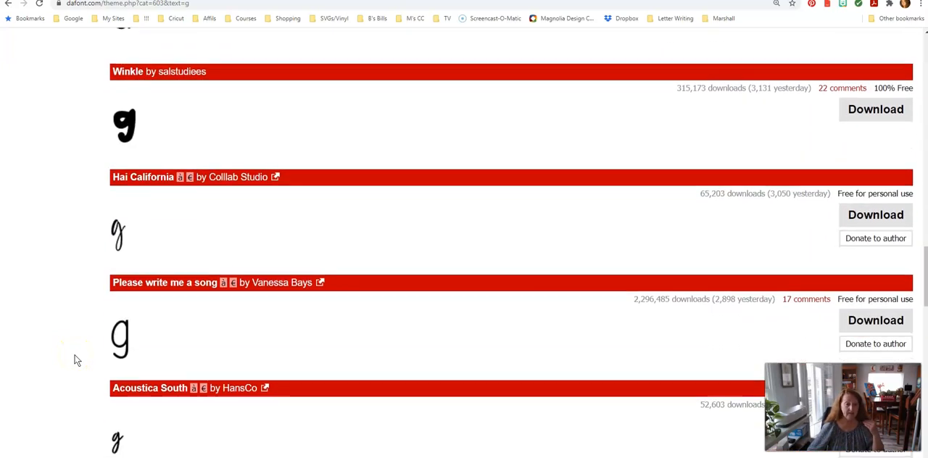
pyautogui.scroll(-11, 76, 360)
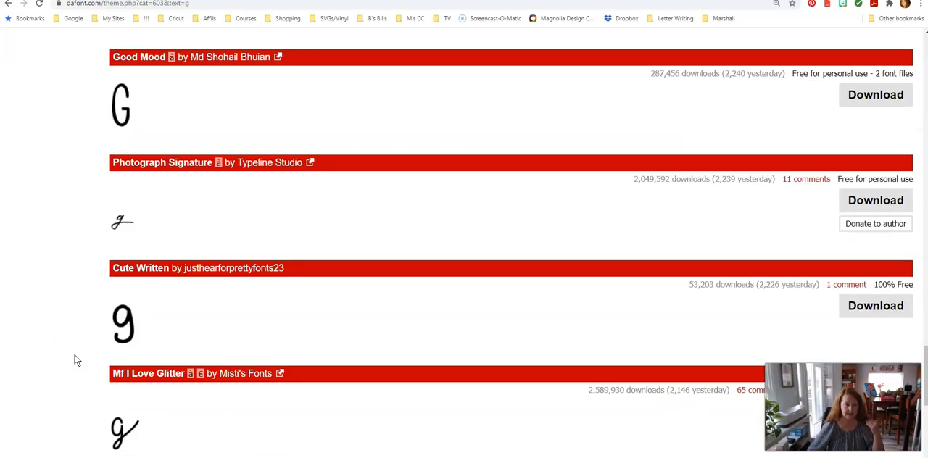
pyautogui.scroll(-2, 76, 361)
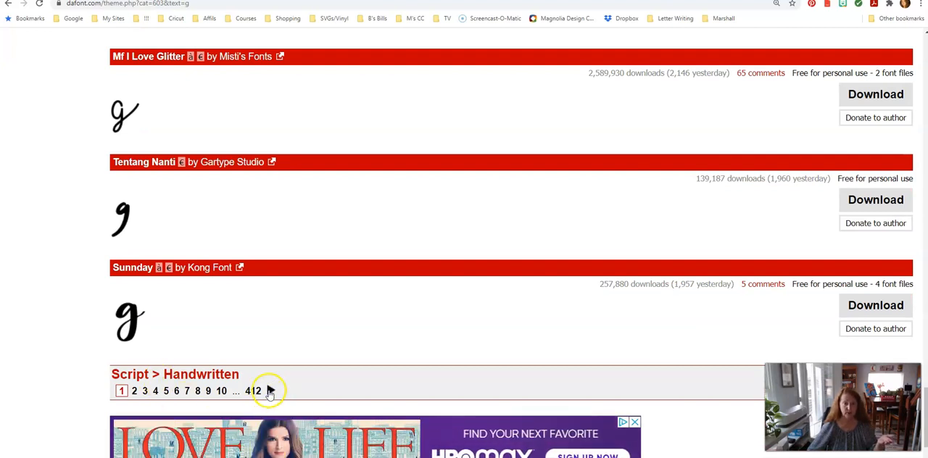
pyautogui.click(270, 390)
pyautogui.scroll(-3, 51, 352)
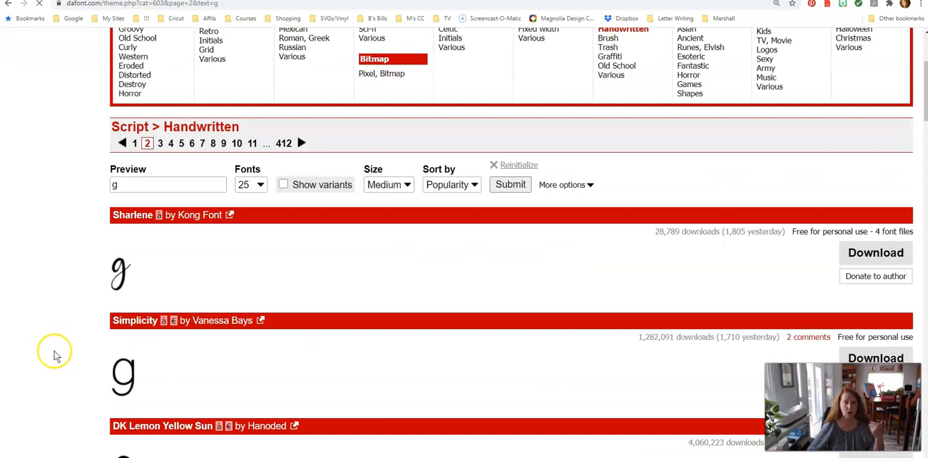
pyautogui.scroll(-2, 55, 355)
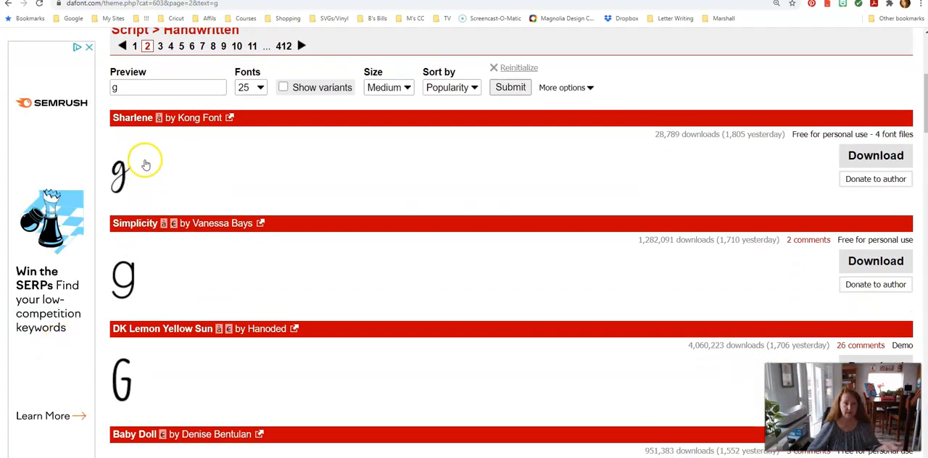
# Download the Sharlene font, open its archive, and bring the whole archive window into view.
pyautogui.click(872, 161)
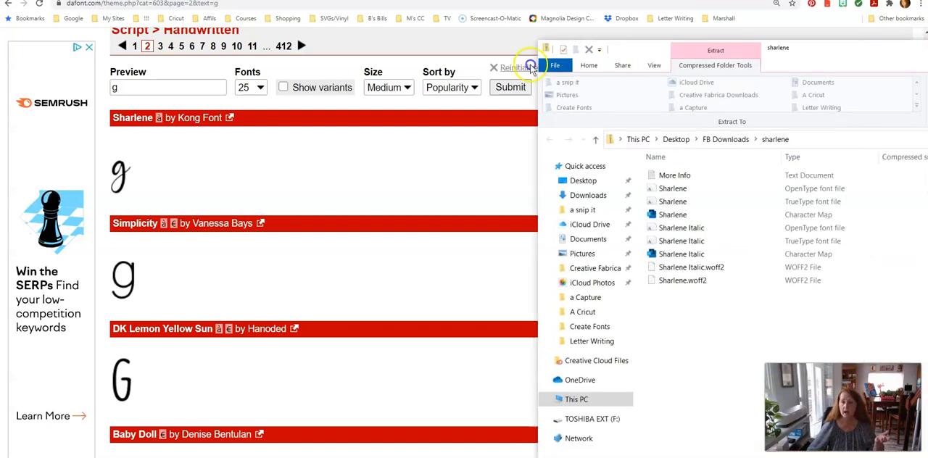
pyautogui.moveTo(466, 109); pyautogui.dragTo(503, 50)
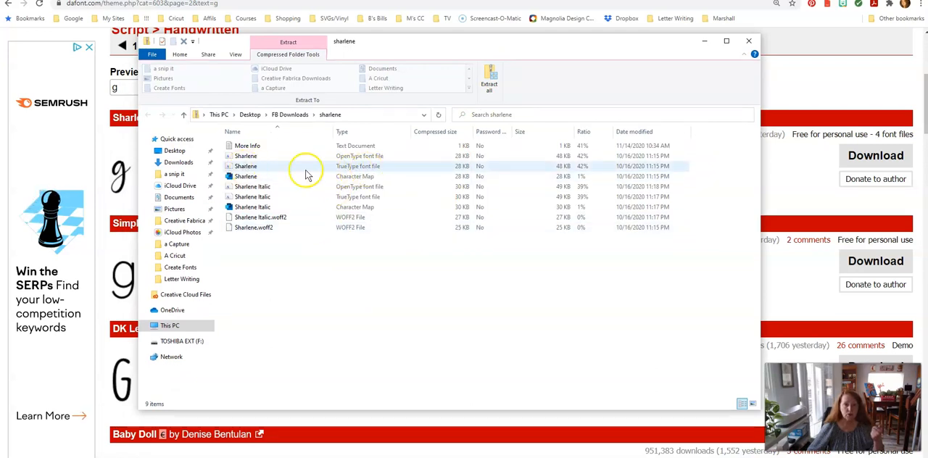
# Install the OpenType version of the Sharlene font from the archive and close the font preview and archive windows.
pyautogui.click(245, 156)
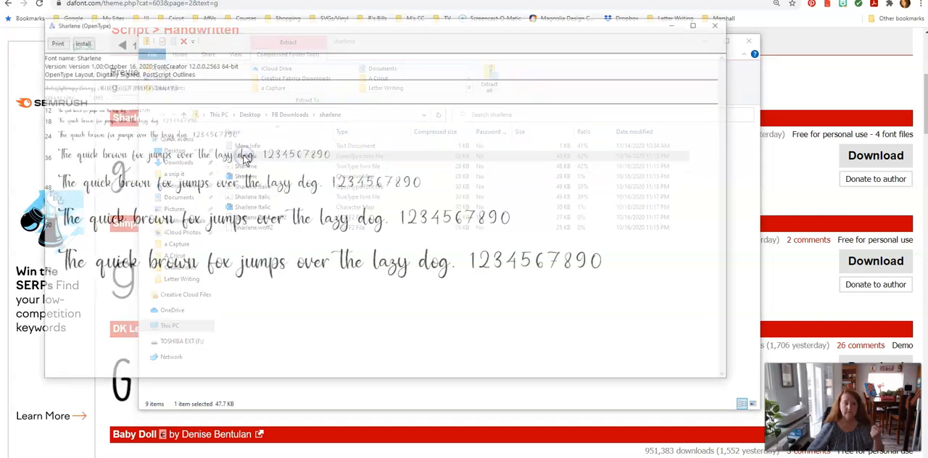
pyautogui.click(79, 41)
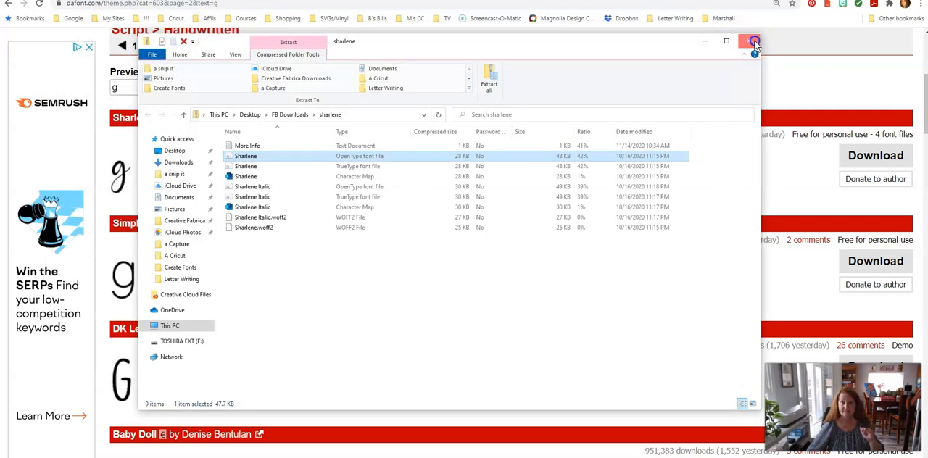
pyautogui.click(746, 45)
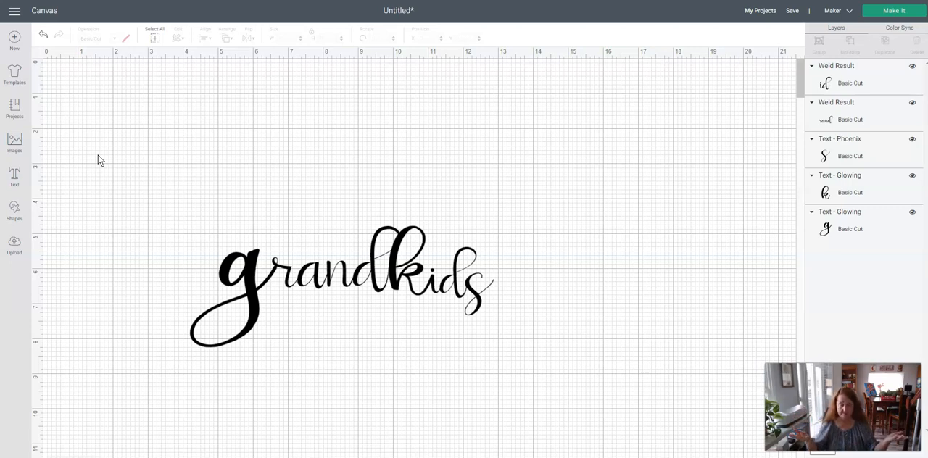
pyautogui.click(274, 350)
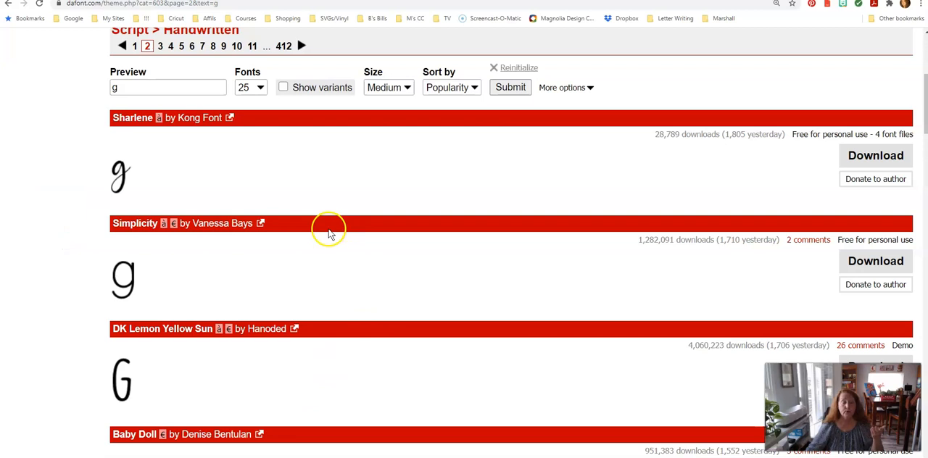
pyautogui.scroll(-3, 340, 243)
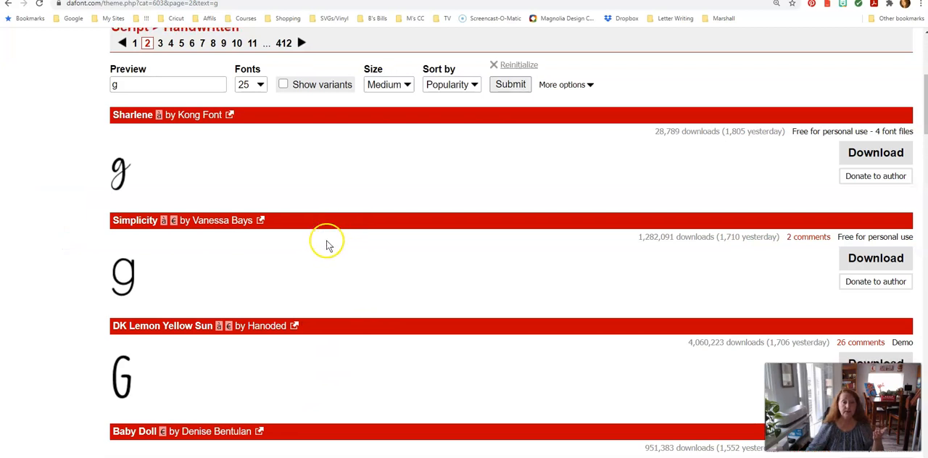
pyautogui.scroll(-4, 326, 252)
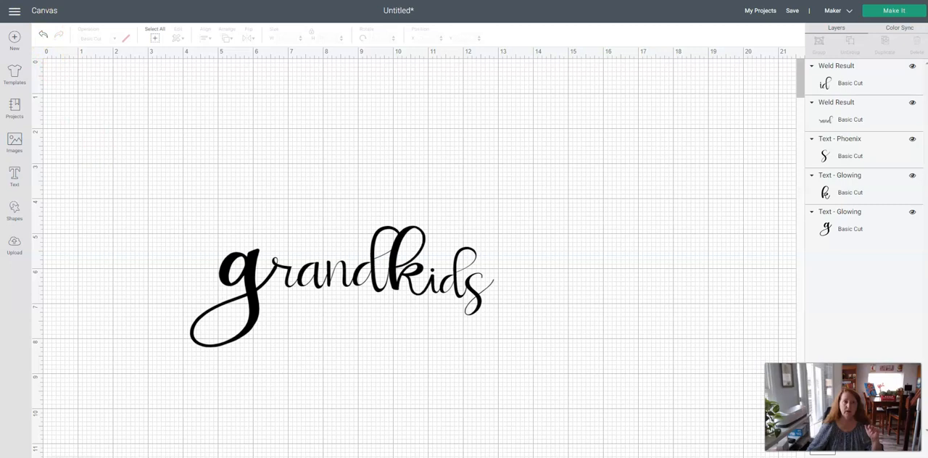
pyautogui.click(21, 0)
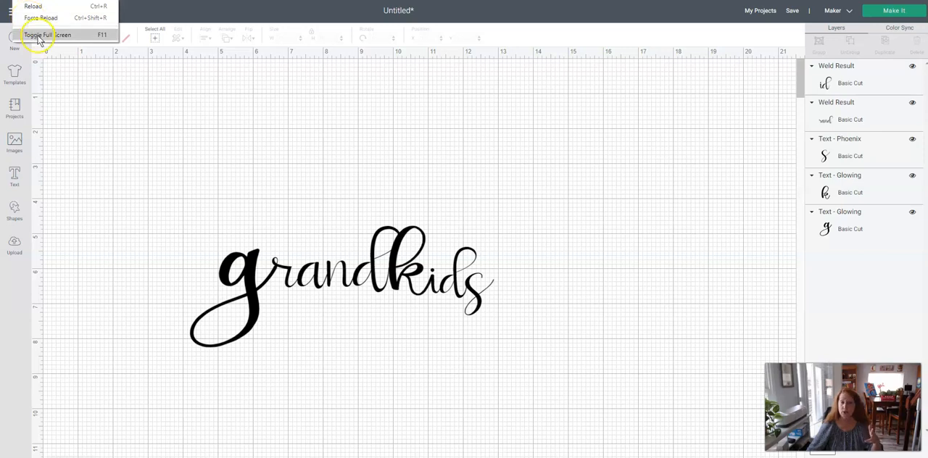
pyautogui.click(111, 193)
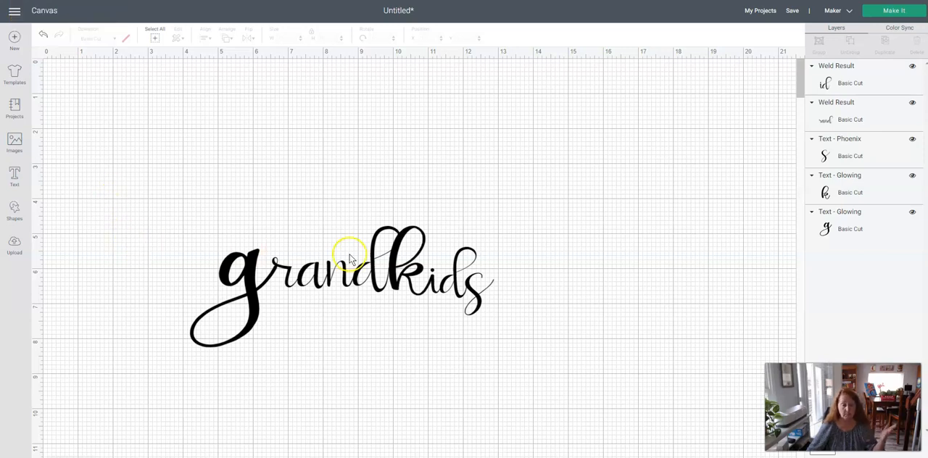
pyautogui.click(563, 259)
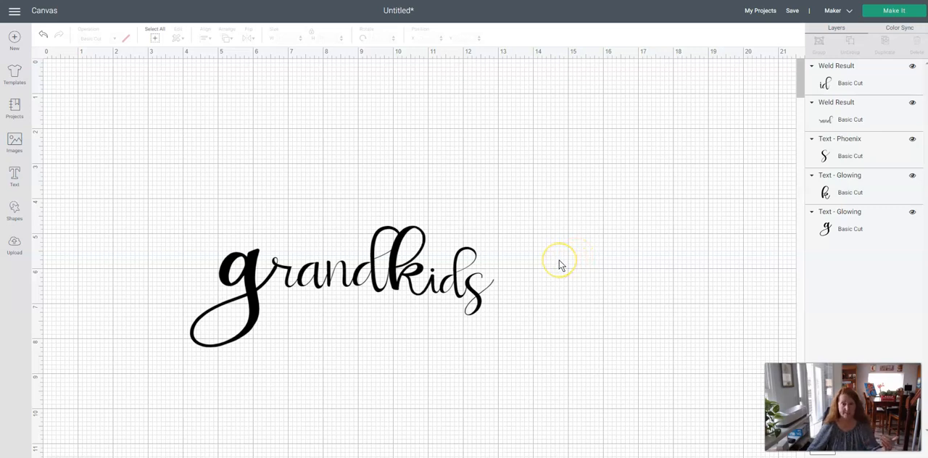
pyautogui.click(555, 266)
pyautogui.moveTo(927, 148)
pyautogui.mouseDown()
pyautogui.moveTo(418, 168)
pyautogui.moveTo(925, 141)
pyautogui.mouseUp()
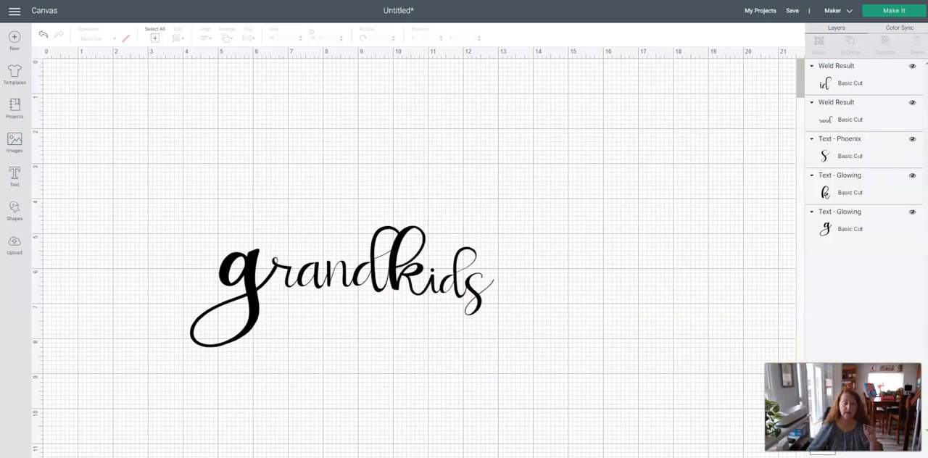
pyautogui.moveTo(272, 457)
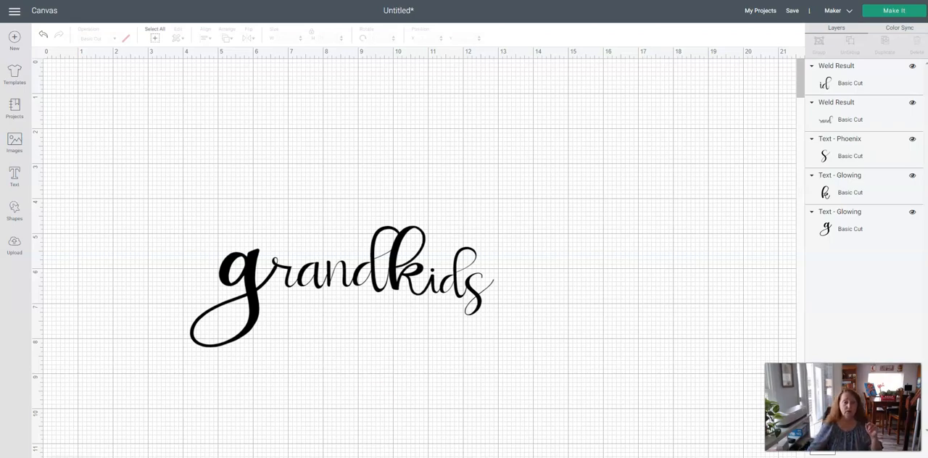
# Switch to the browser, search the web for character map uwp in a new tab, and open its Microsoft page without the sign-up pop-up.
pyautogui.hotkey('alt', 'Tab')
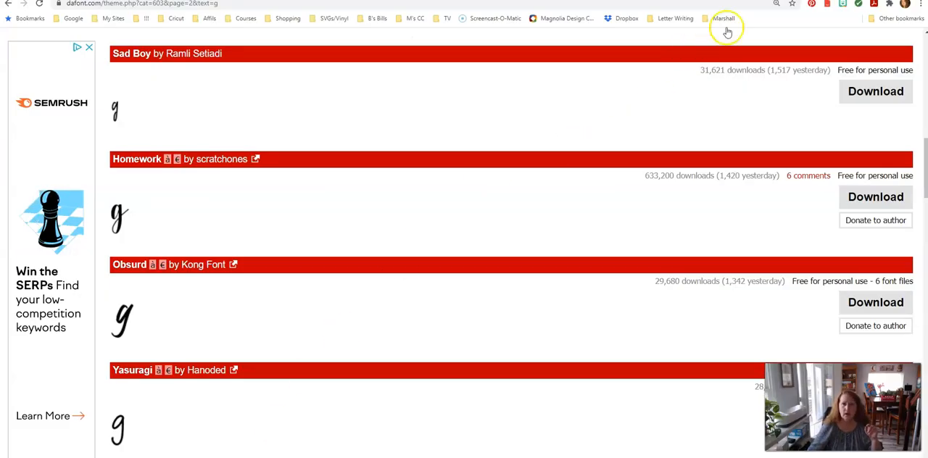
pyautogui.click(790, 1)
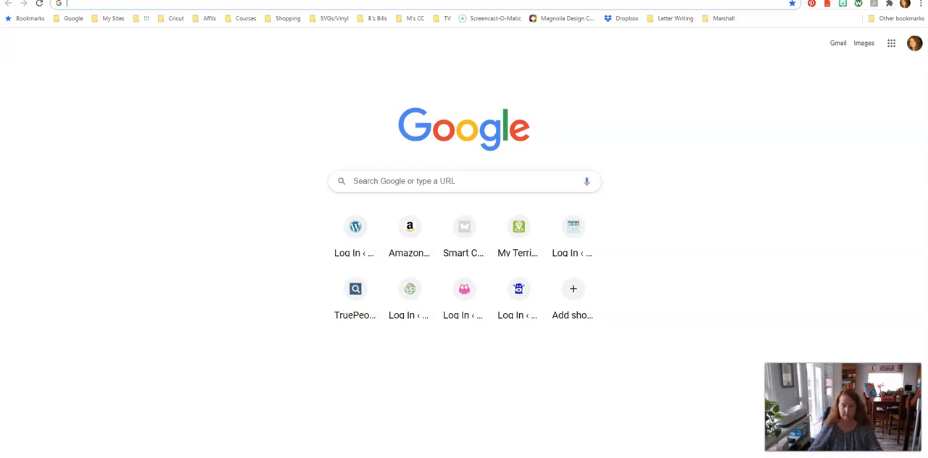
pyautogui.moveTo(392, 457)
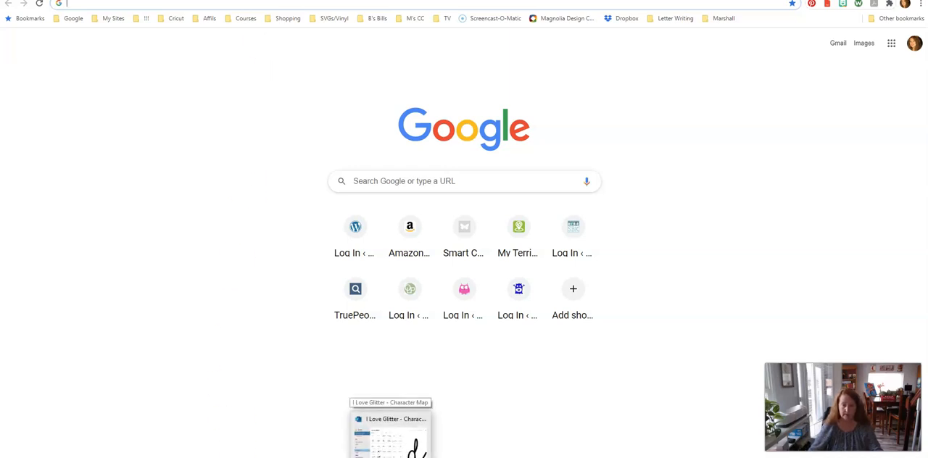
pyautogui.click(128, 6)
pyautogui.write('c')
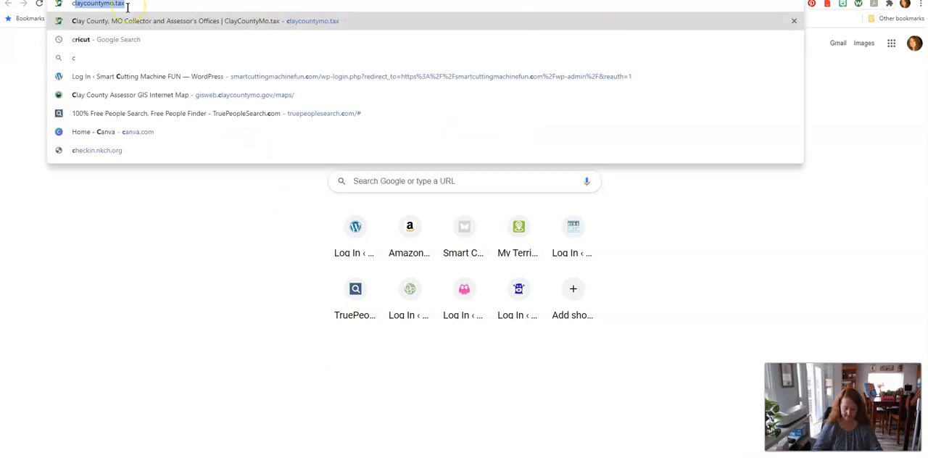
pyautogui.write('haracter map')
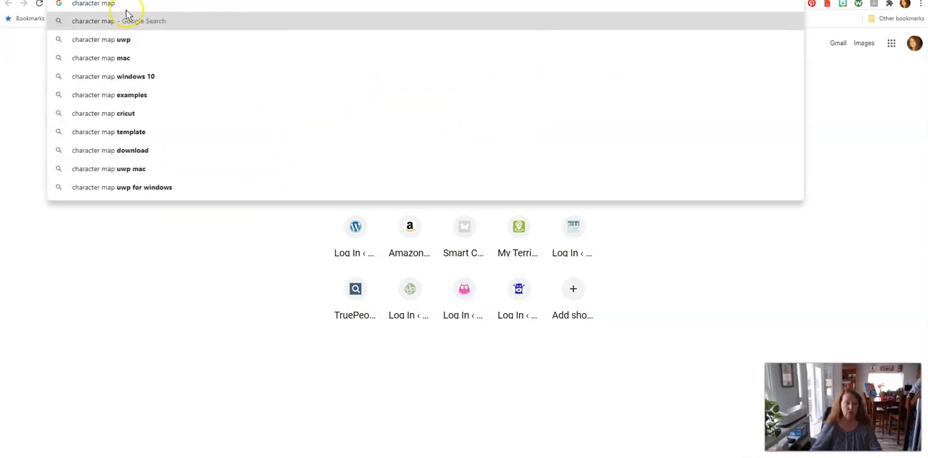
pyautogui.click(109, 41)
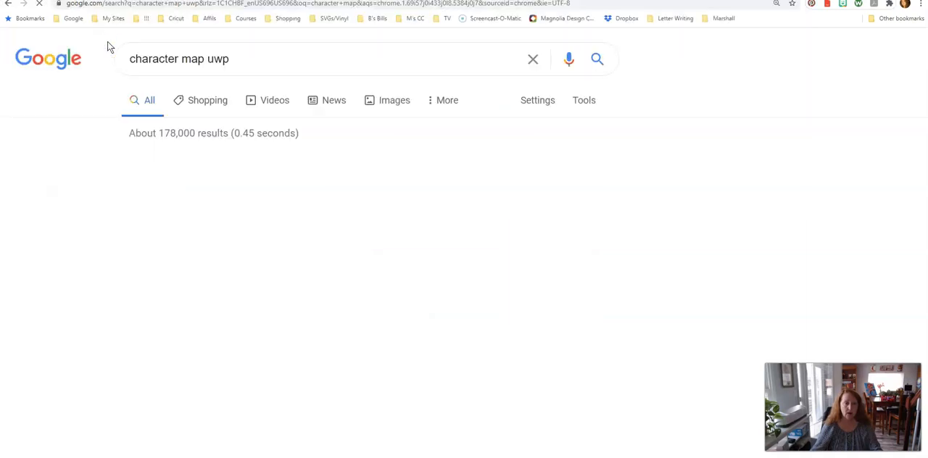
pyautogui.scroll(-3, 88, 230)
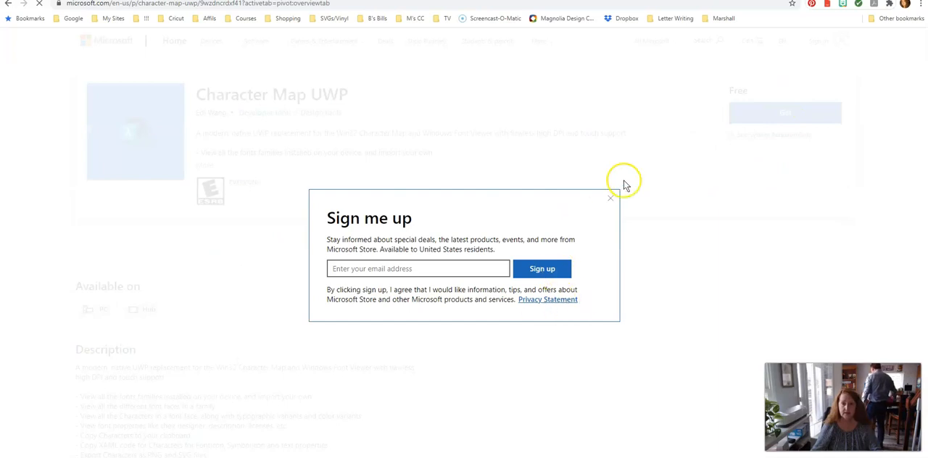
pyautogui.click(611, 198)
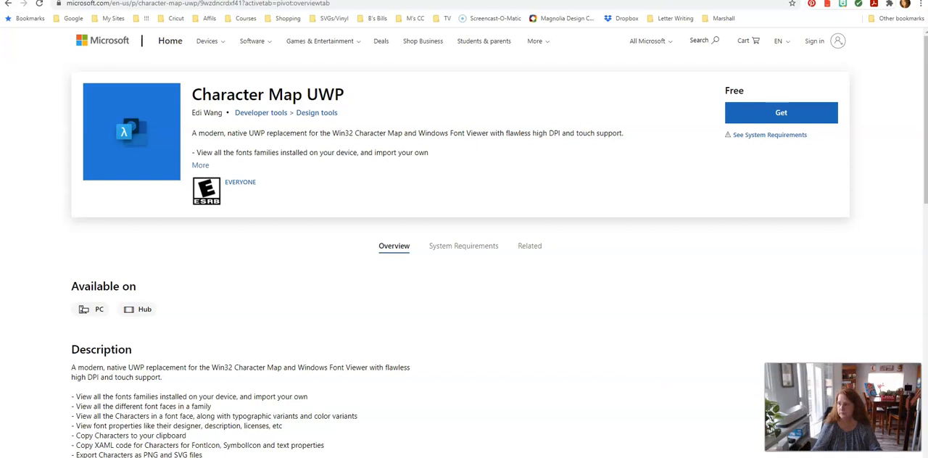
# Switch to Character Map UWP, maximize it, and view the characters of Ice Valley, Impact and I Love Glitter.
pyautogui.moveTo(927, 67); pyautogui.dragTo(455, 61)
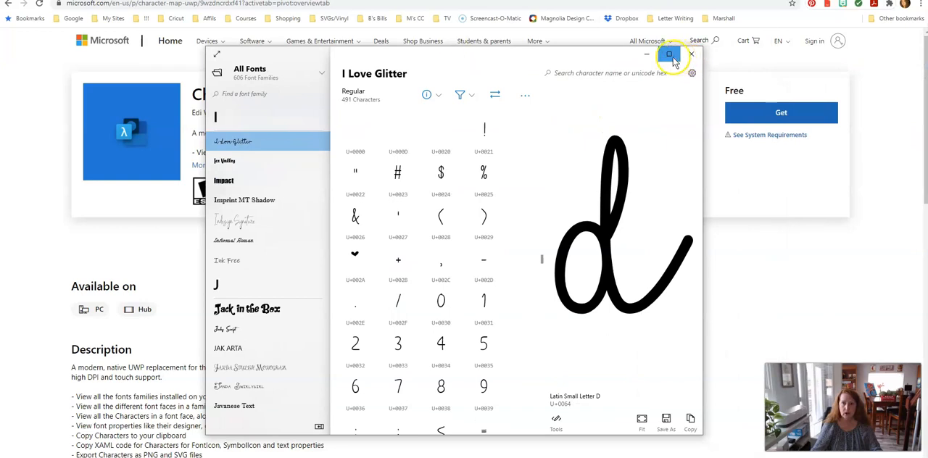
pyautogui.click(668, 56)
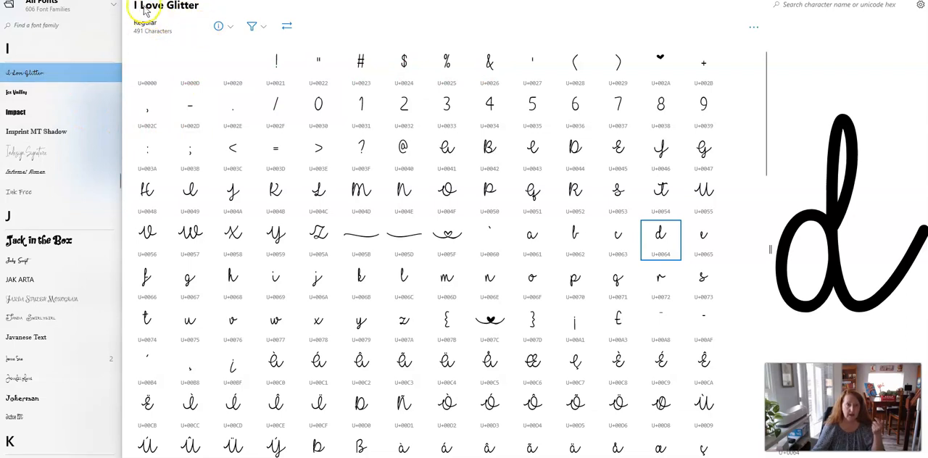
pyautogui.click(19, 95)
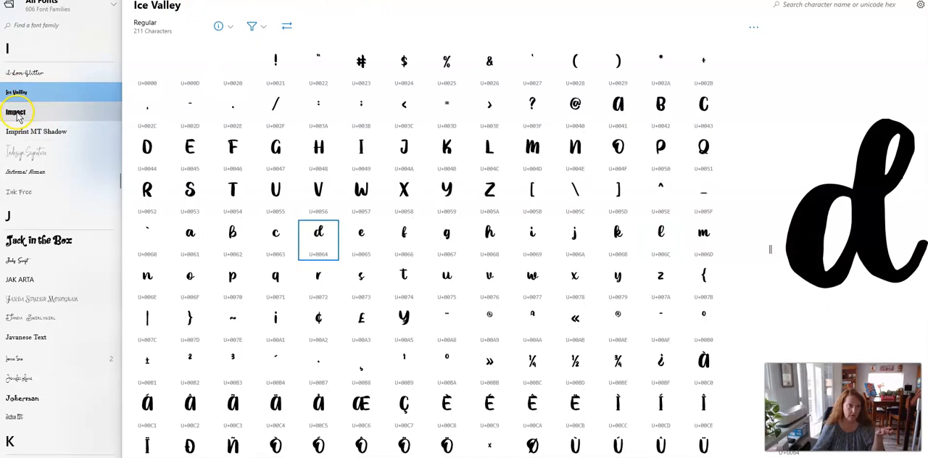
pyautogui.click(17, 115)
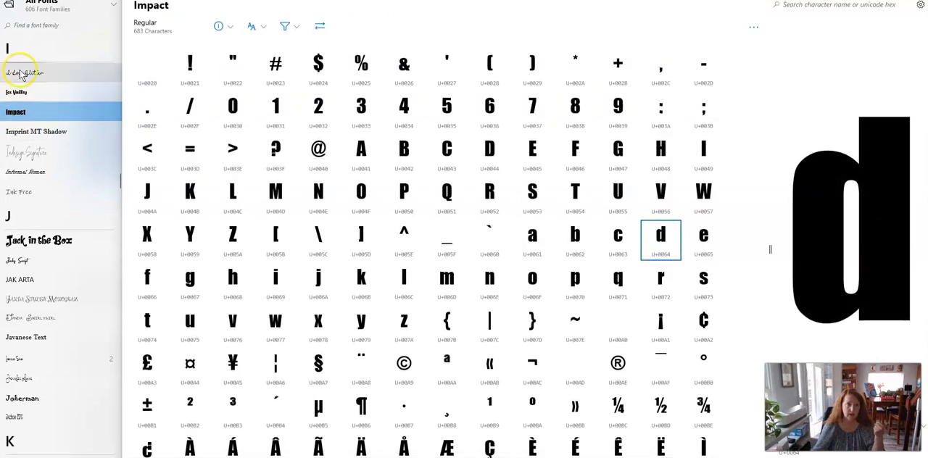
pyautogui.click(24, 73)
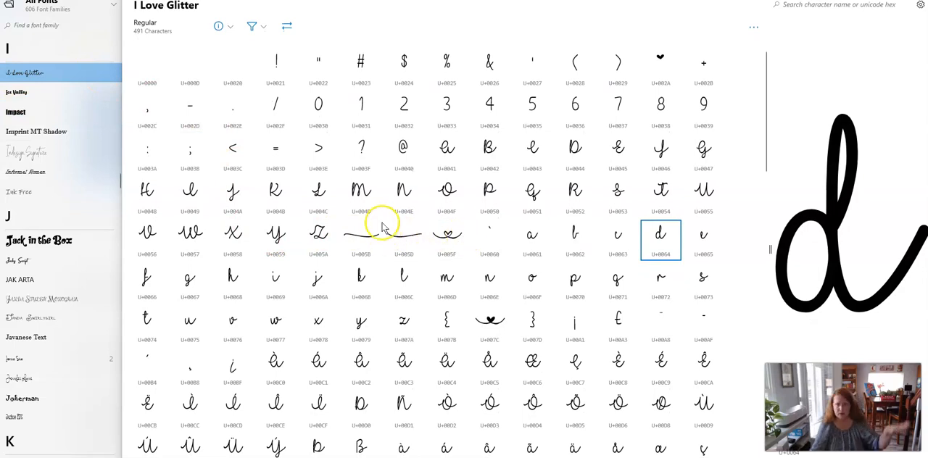
# Examine the I Love Glitter character set and preview the swash glyph assigned to the left square bracket, U+005B.
pyautogui.scroll(-2, 378, 244)
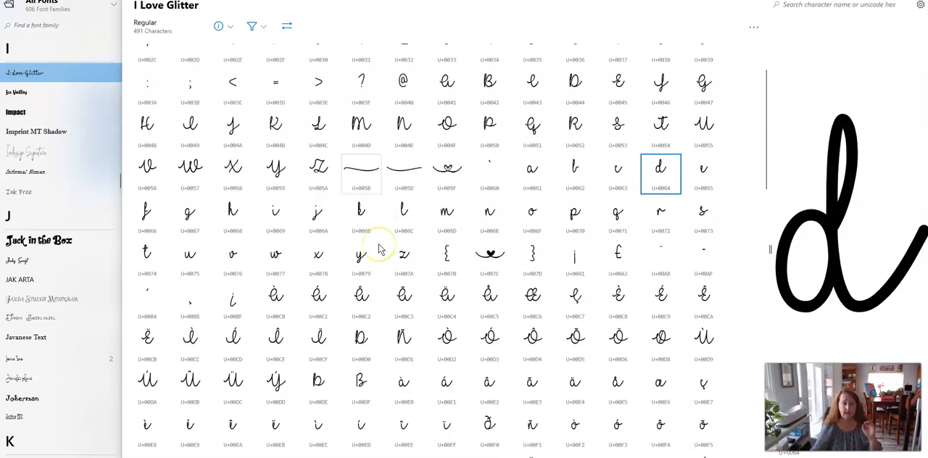
pyautogui.scroll(2, 383, 248)
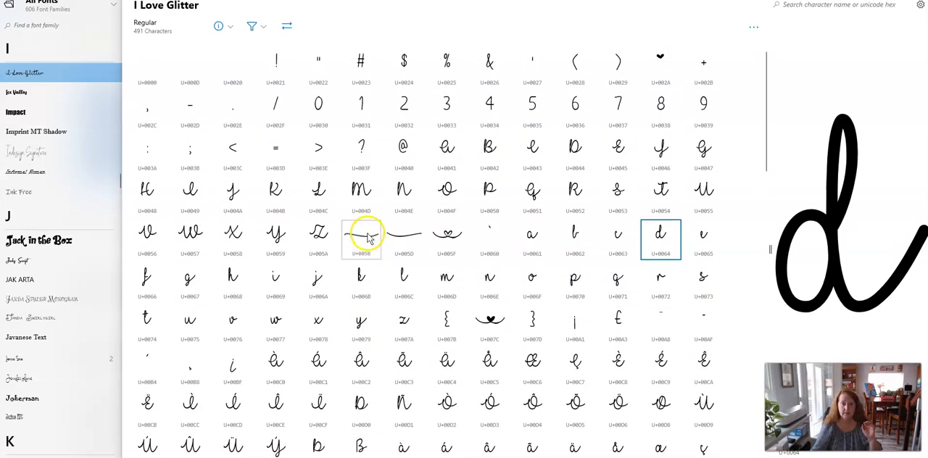
pyautogui.click(364, 241)
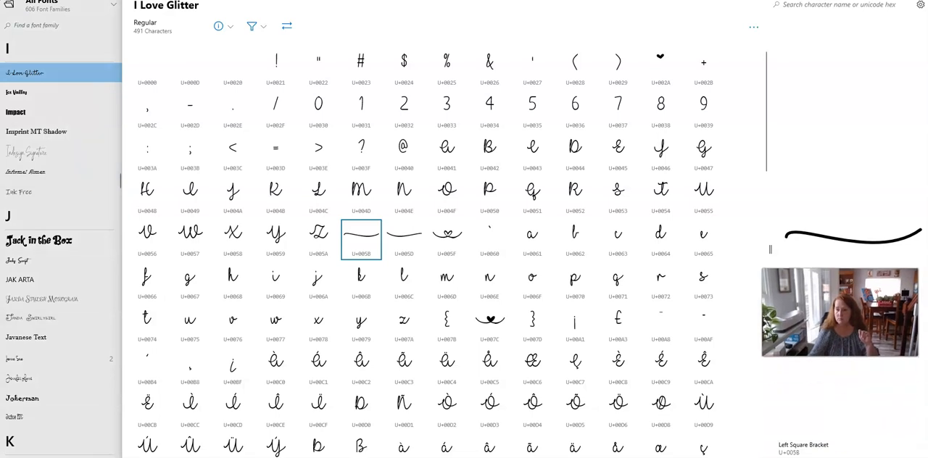
pyautogui.scroll(-3, 661, 348)
pyautogui.scroll(2, 663, 352)
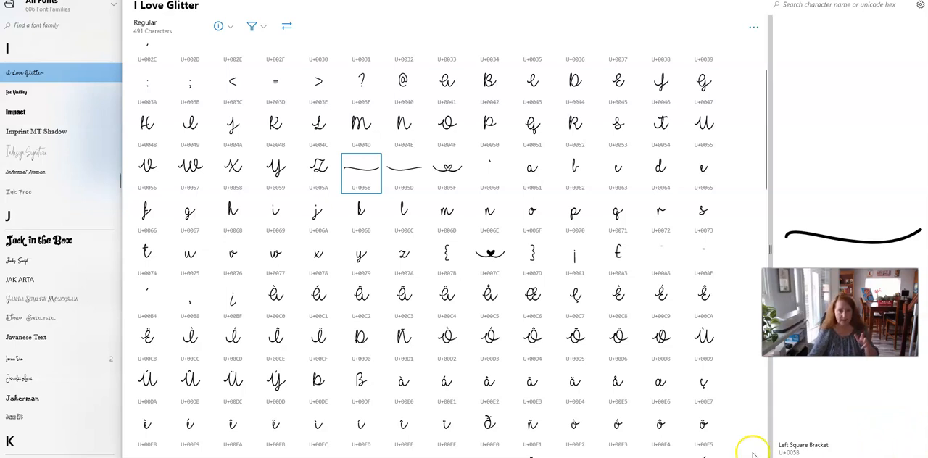
# Switch to Cricut Design Space and add an empty text box to the canvas.
pyautogui.hotkey('alt', 'Tab')
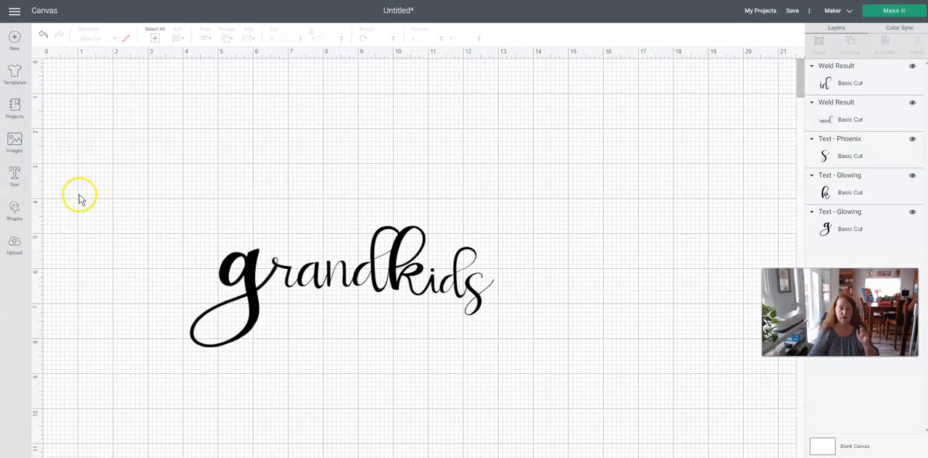
pyautogui.click(16, 179)
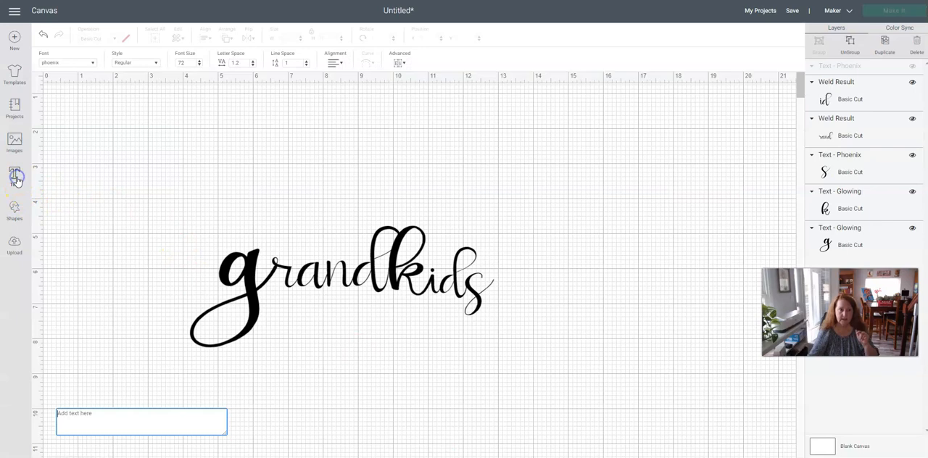
pyautogui.click(124, 423)
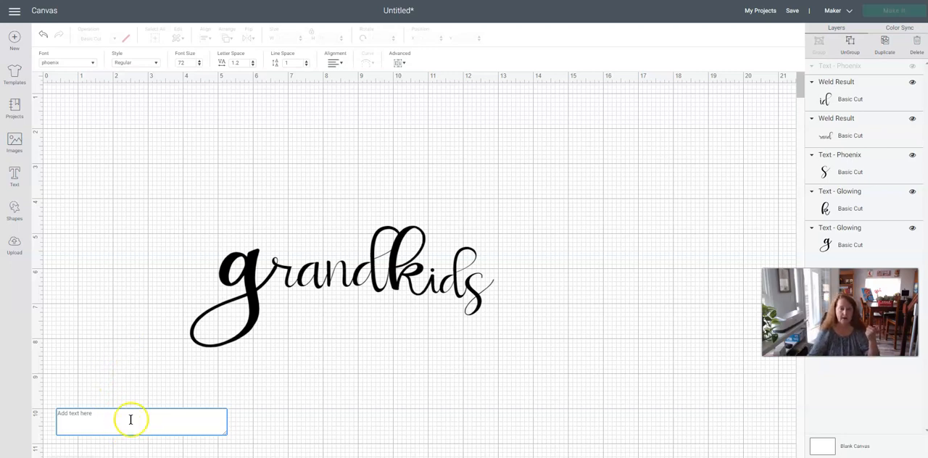
# Switch to Character Map UWP and look through the M fonts in the font list for the Millea Swash font.
pyautogui.moveTo(415, 457)
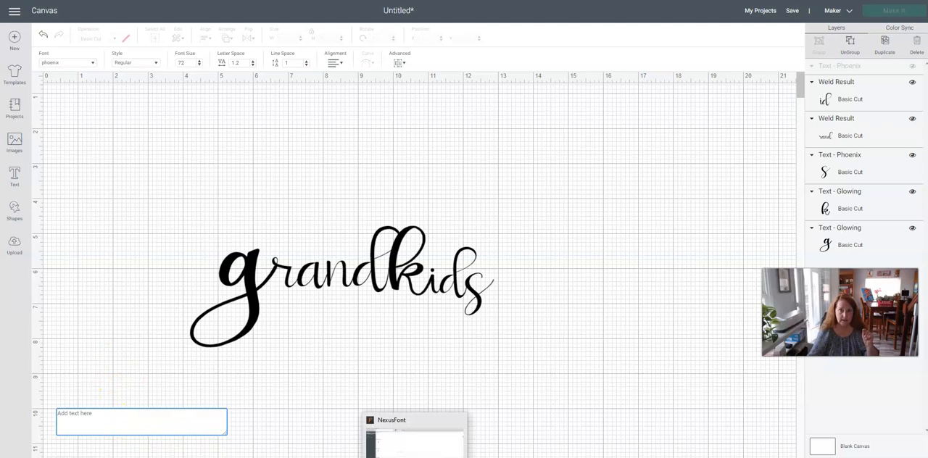
pyautogui.click(404, 456)
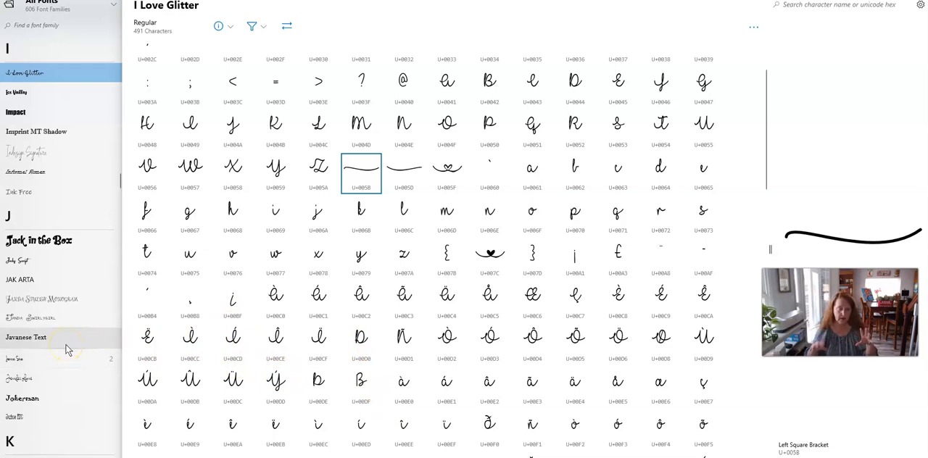
pyautogui.scroll(-5, 65, 350)
pyautogui.scroll(-5, 61, 355)
pyautogui.scroll(-4, 61, 355)
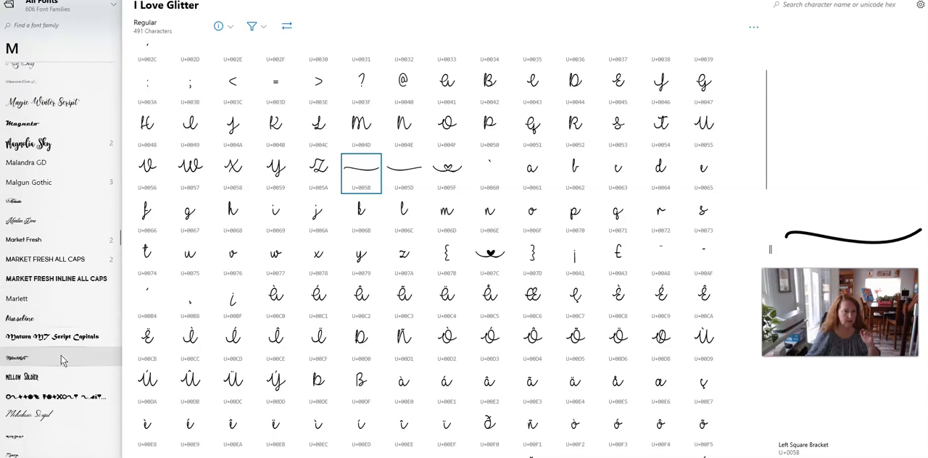
pyautogui.scroll(3, 61, 360)
pyautogui.scroll(-5, 62, 360)
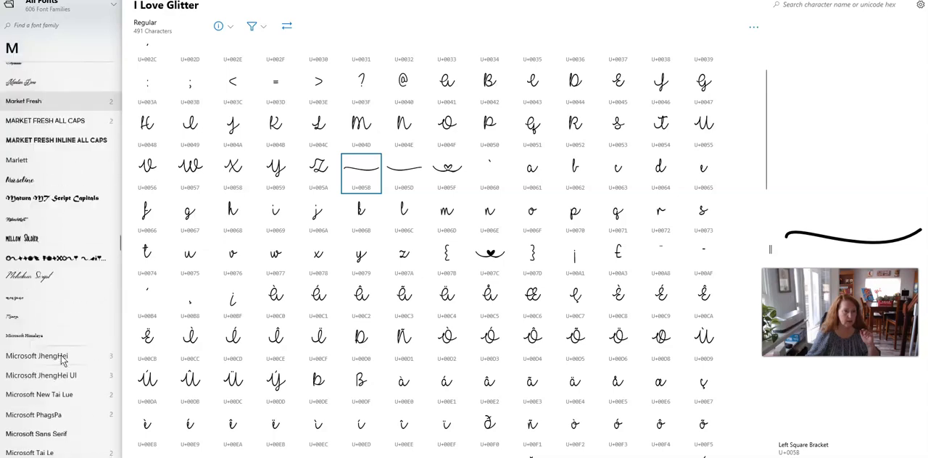
pyautogui.scroll(-5, 62, 360)
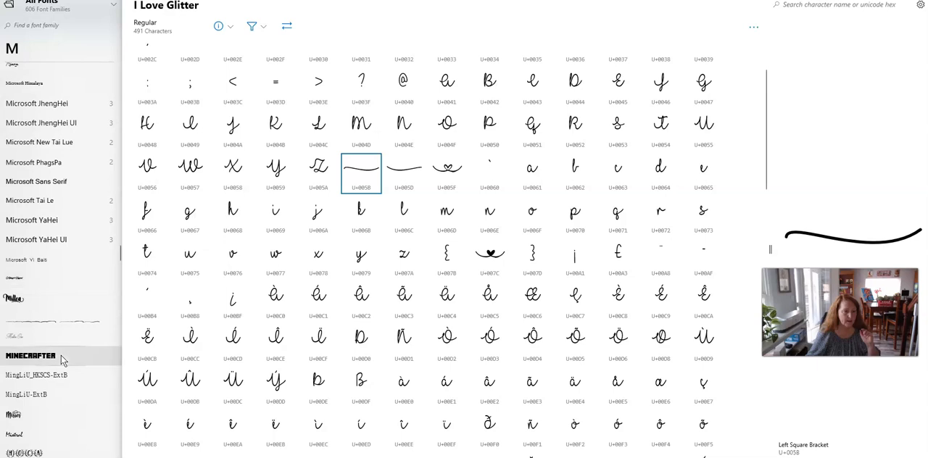
pyautogui.click(58, 322)
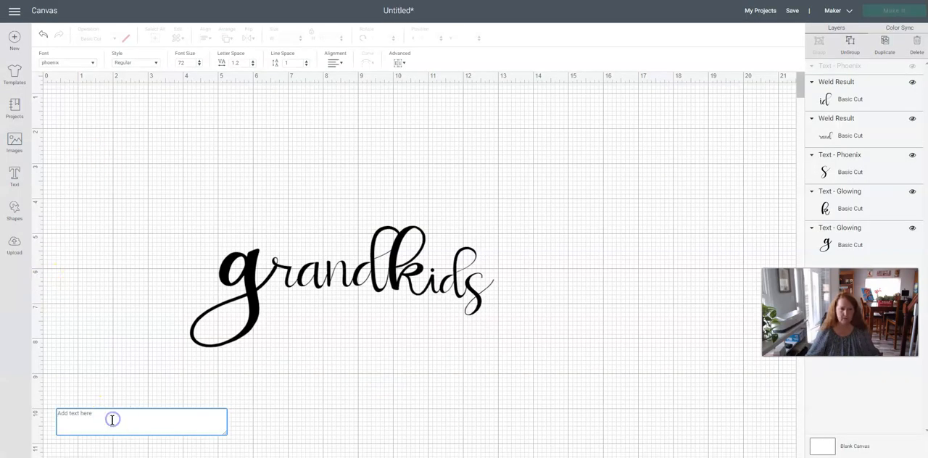
# Back in Cricut Design Space, search the fonts for millea and set the empty text box to Millea Swash.
pyautogui.click(64, 63)
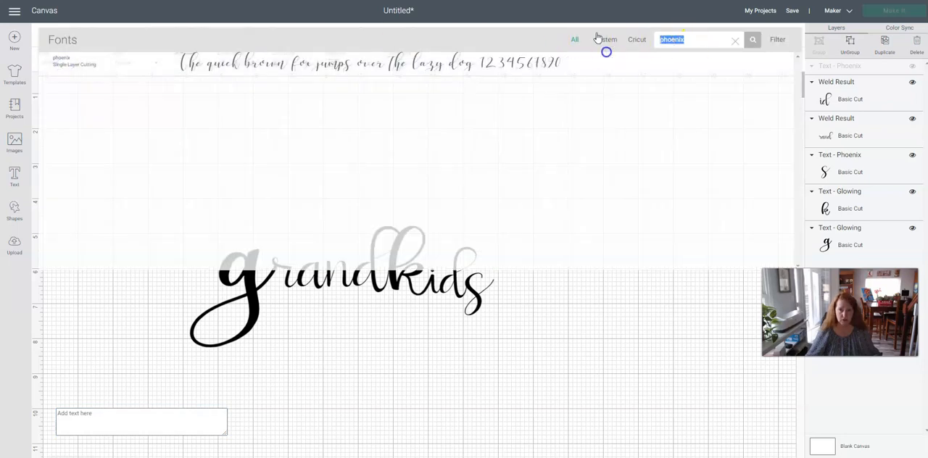
pyautogui.write('mille')
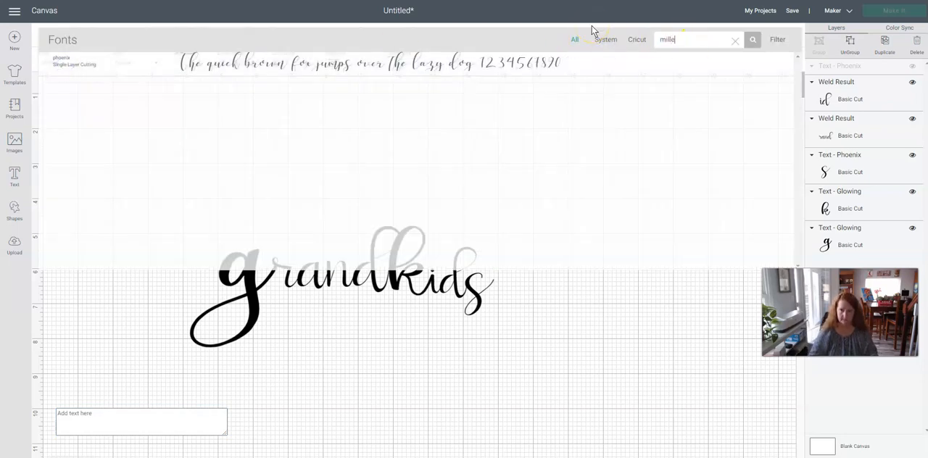
pyautogui.write('a')
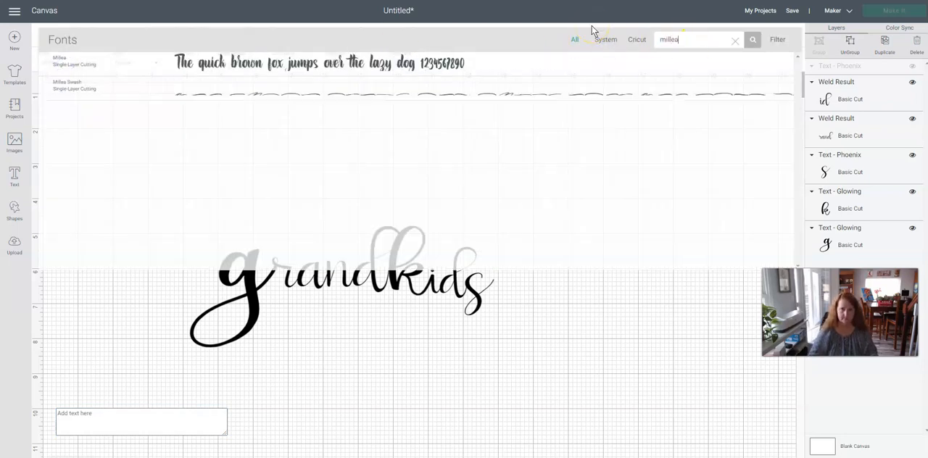
pyautogui.click(296, 87)
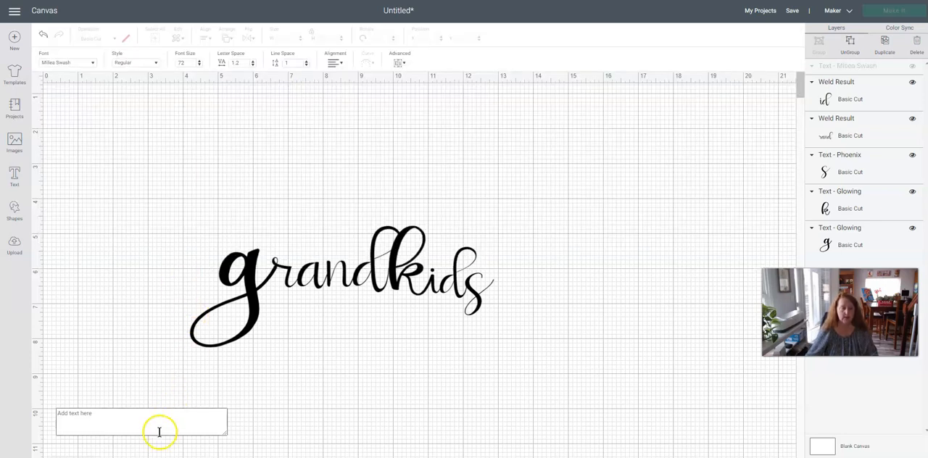
# Move the rand, k, id, s and g pieces one by one to the canvas's upper right area, in reading order.
pyautogui.moveTo(304, 269); pyautogui.dragTo(551, 168)
pyautogui.moveTo(419, 274); pyautogui.dragTo(679, 161)
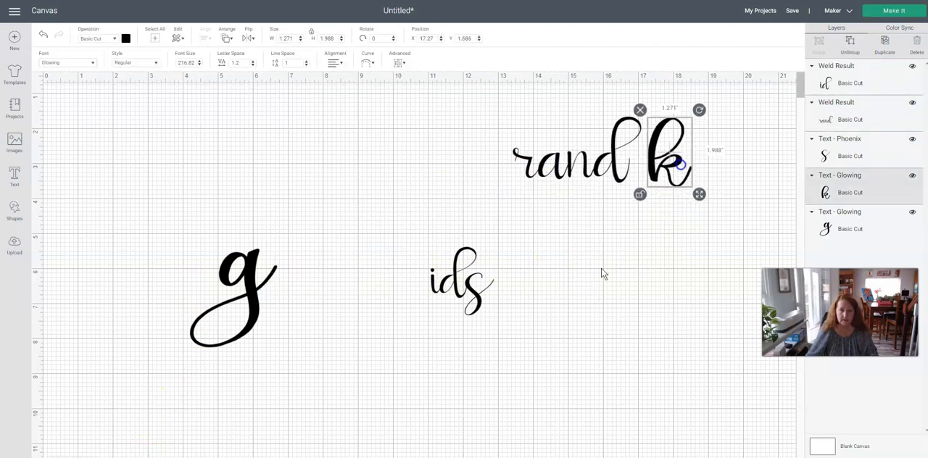
pyautogui.moveTo(448, 290); pyautogui.dragTo(698, 161)
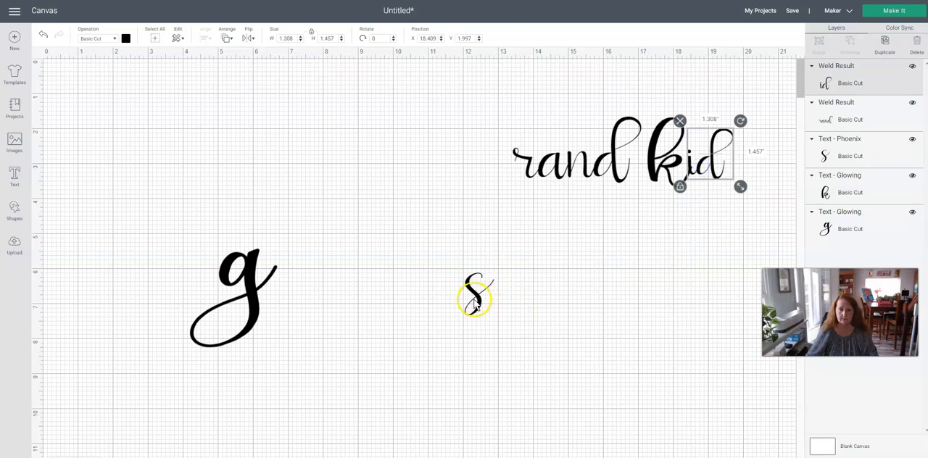
pyautogui.moveTo(472, 300); pyautogui.dragTo(748, 166)
pyautogui.moveTo(250, 314); pyautogui.dragTo(493, 201)
pyautogui.click(97, 404)
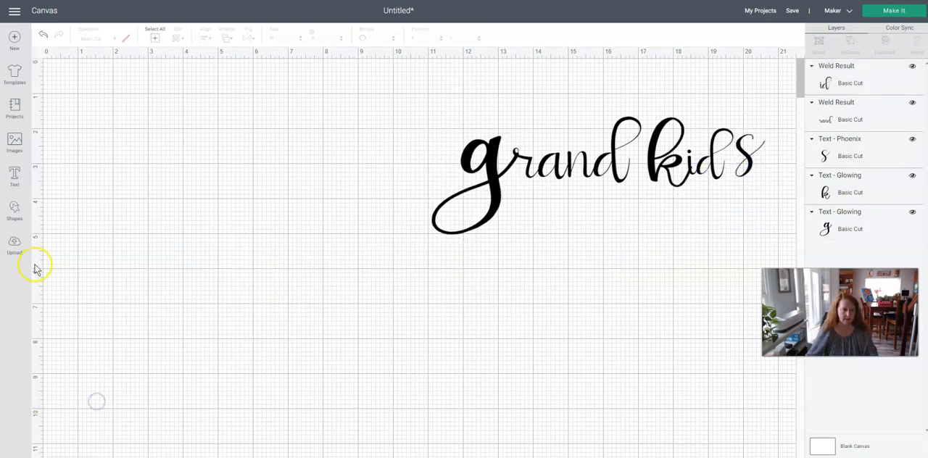
# Add a Millea Swash text reading abcdebghijklmnop to show the swash shapes assigned to the letters.
pyautogui.click(16, 177)
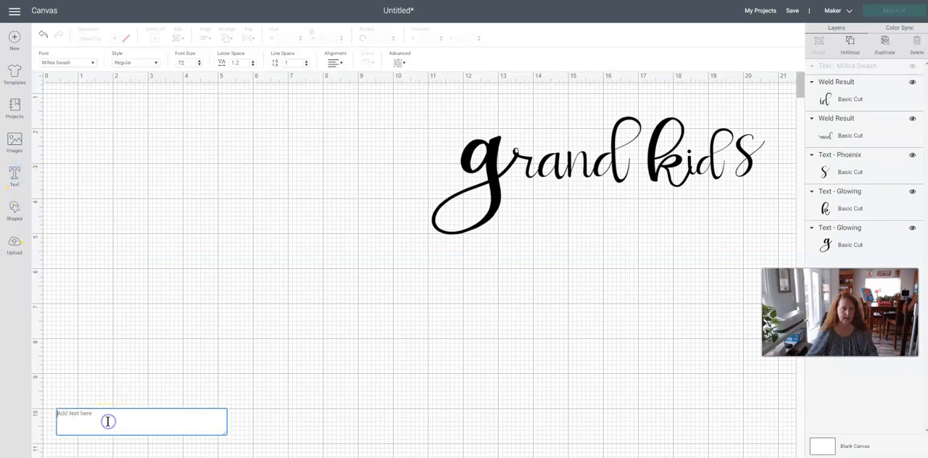
pyautogui.write('a')
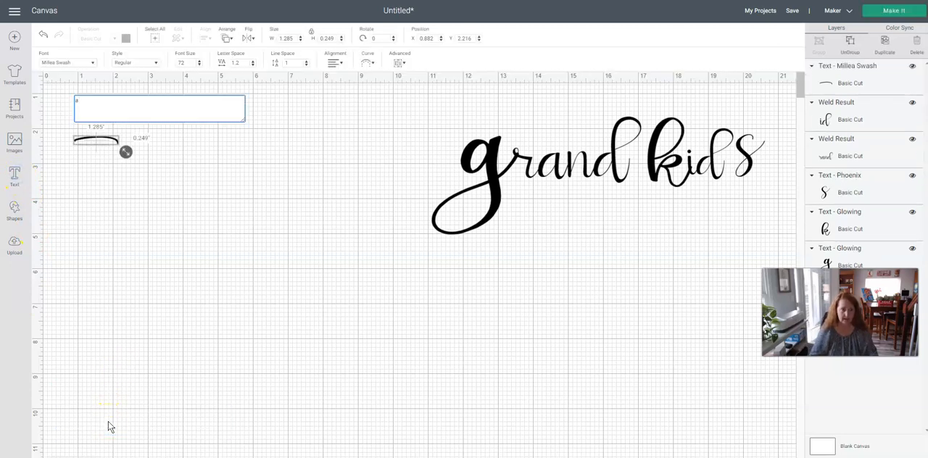
pyautogui.write('bc')
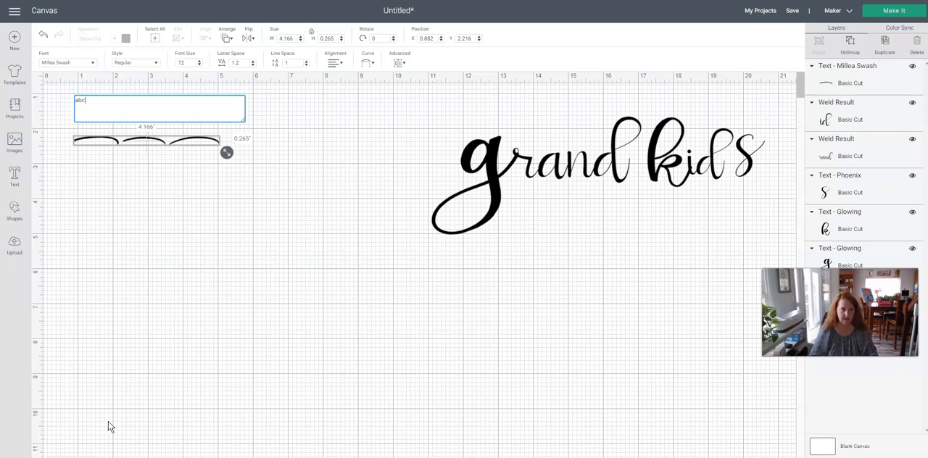
pyautogui.write('defghijkl')
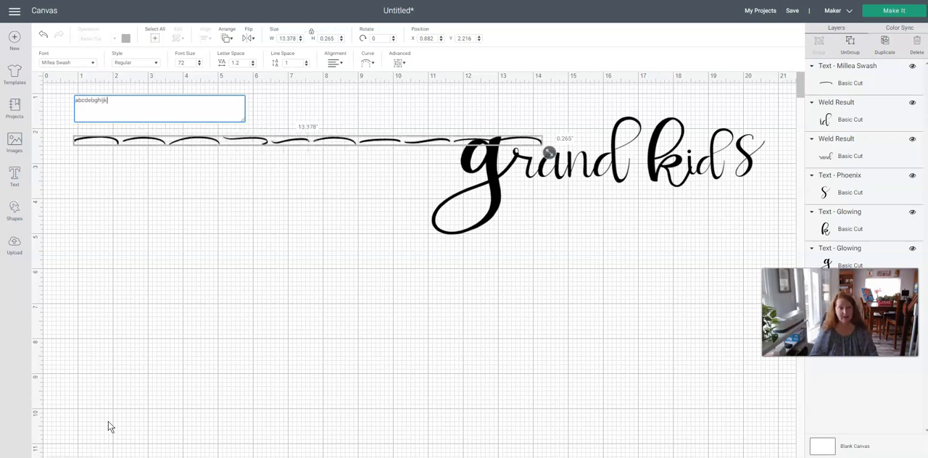
pyautogui.write('mnop')
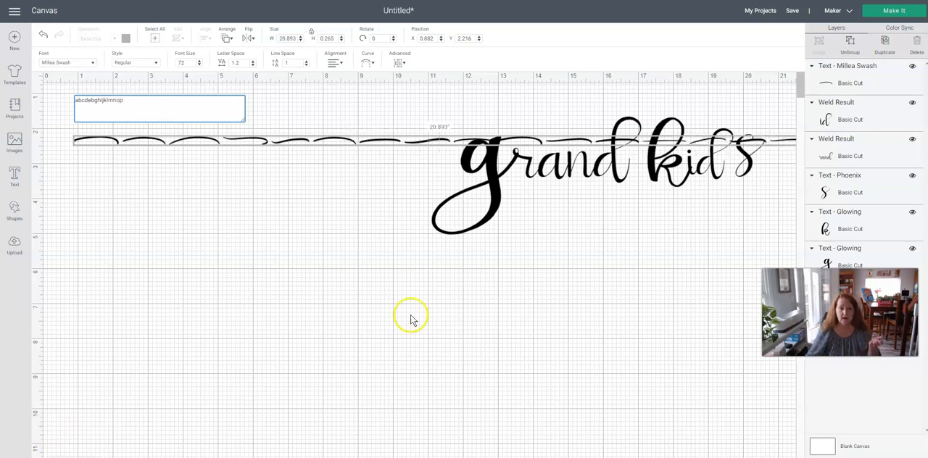
# Move all the grandkids letters together to the lower canvas area, and delete the row of swashes.
pyautogui.moveTo(421, 178); pyautogui.dragTo(761, 160)
pyautogui.moveTo(671, 207); pyautogui.dragTo(621, 371)
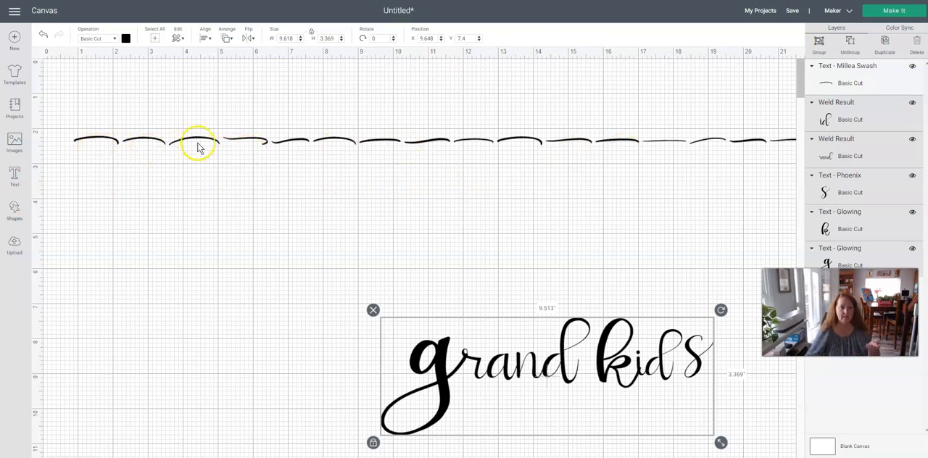
pyautogui.click(244, 144)
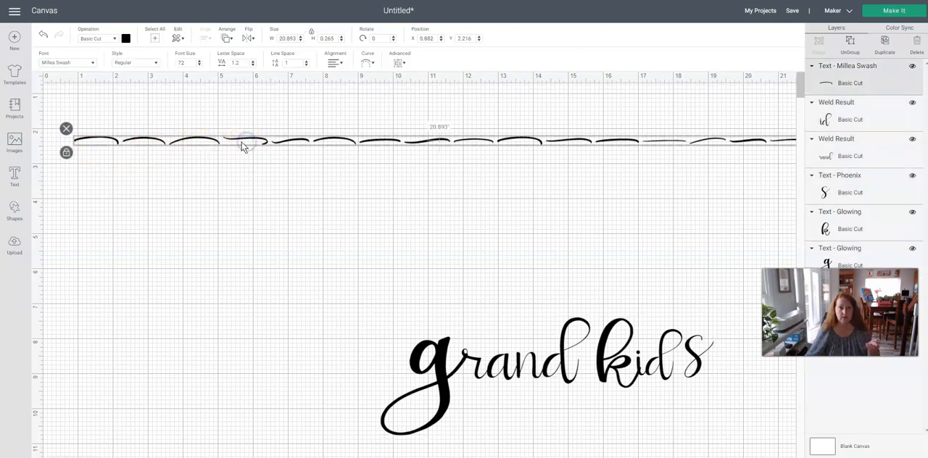
pyautogui.click(66, 128)
# Add a Millea Swash text with the letter d and enlarge the swash to about 4.375 inches wide.
pyautogui.click(15, 178)
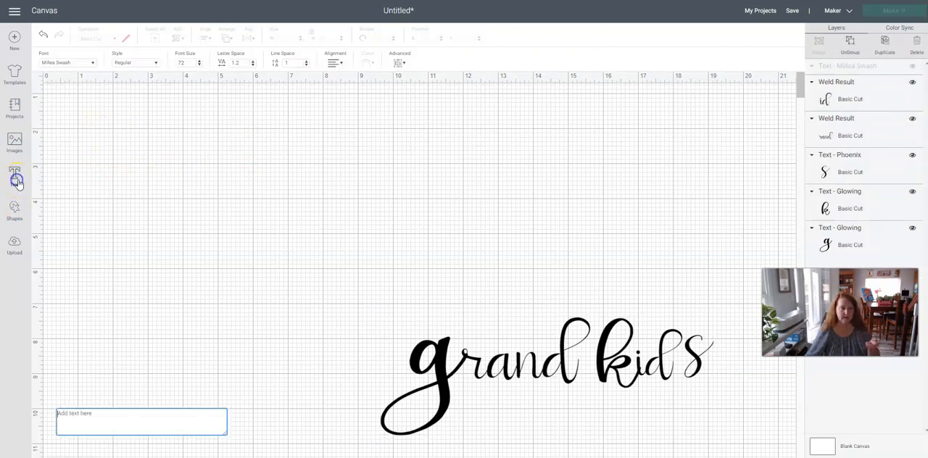
pyautogui.write('c')
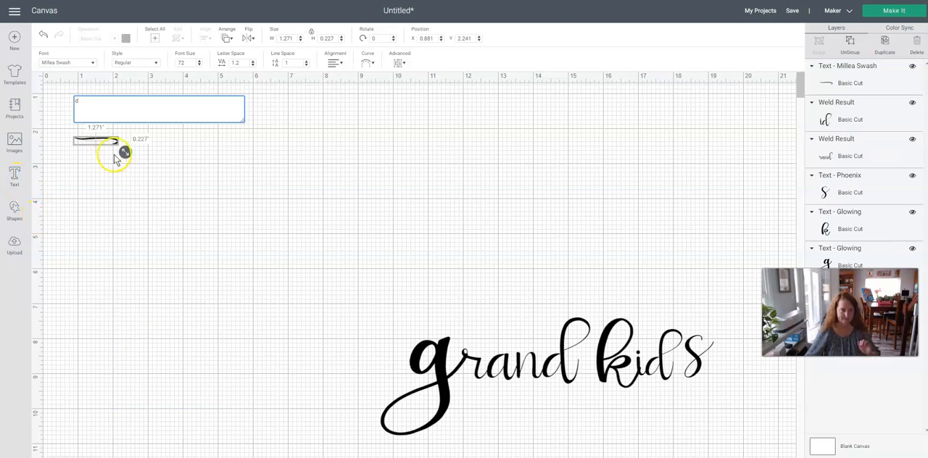
pyautogui.click(103, 144)
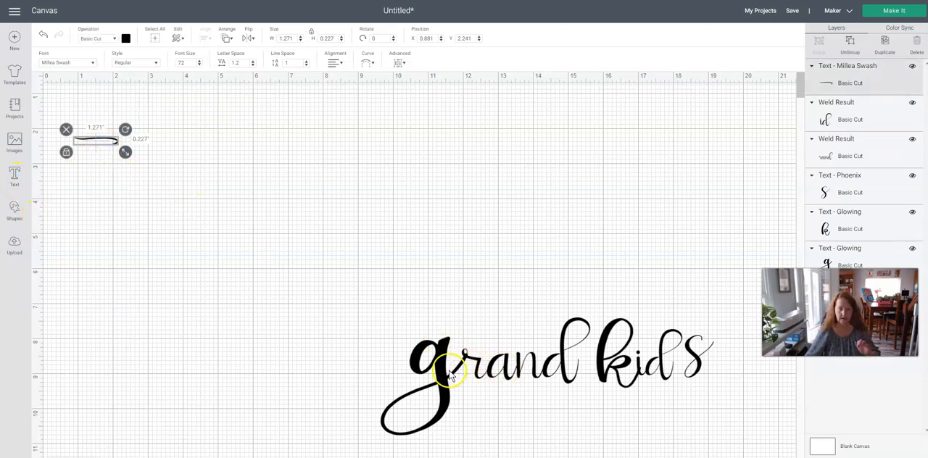
pyautogui.moveTo(125, 152); pyautogui.dragTo(184, 183)
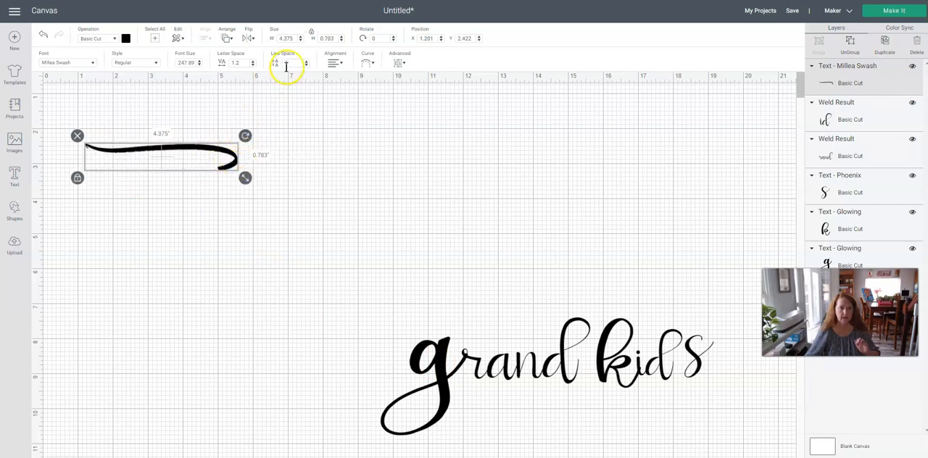
# Flip the swash vertically and horizontally and move it toward the middle of the canvas.
pyautogui.click(248, 36)
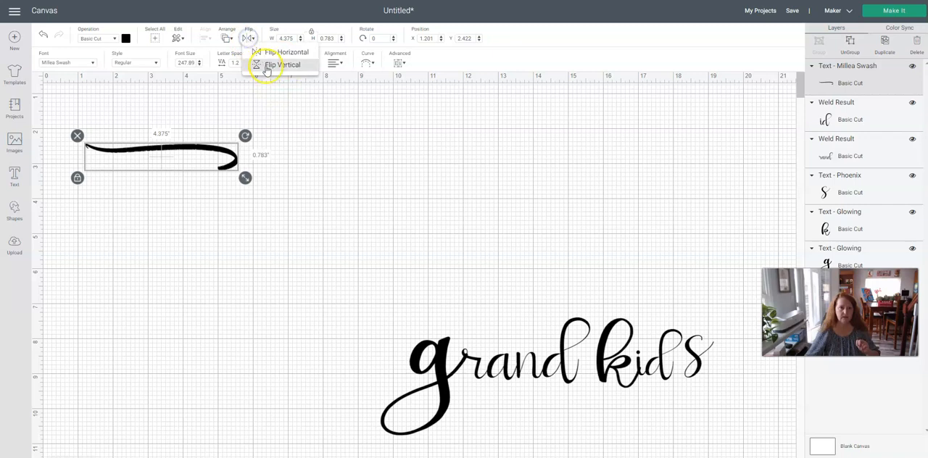
pyautogui.click(266, 64)
pyautogui.click(247, 39)
pyautogui.click(265, 52)
pyautogui.moveTo(158, 171); pyautogui.dragTo(332, 264)
# Move the k above the other grandkids letters and delete the flipped swash.
pyautogui.moveTo(623, 346); pyautogui.dragTo(516, 227)
pyautogui.click(359, 262)
pyautogui.press('Delete')
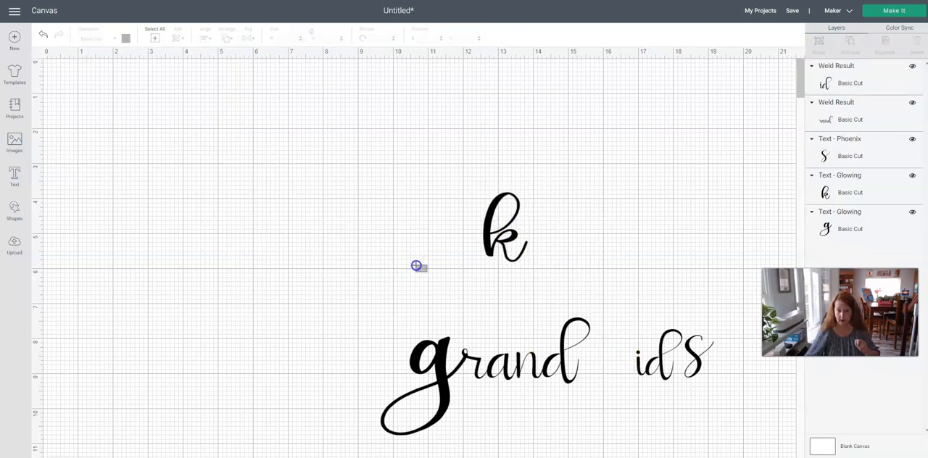
pyautogui.click(311, 254)
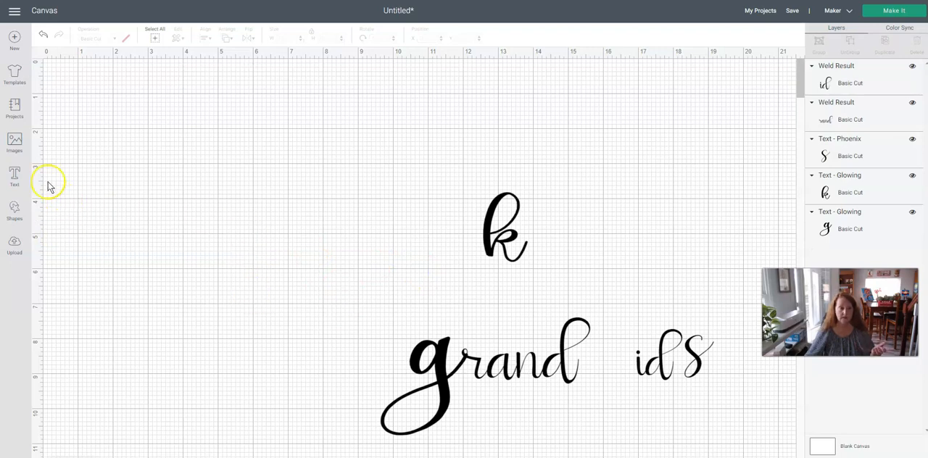
# Add another Millea Swash letter d and enlarge it to about 3.909 inches wide.
pyautogui.click(14, 179)
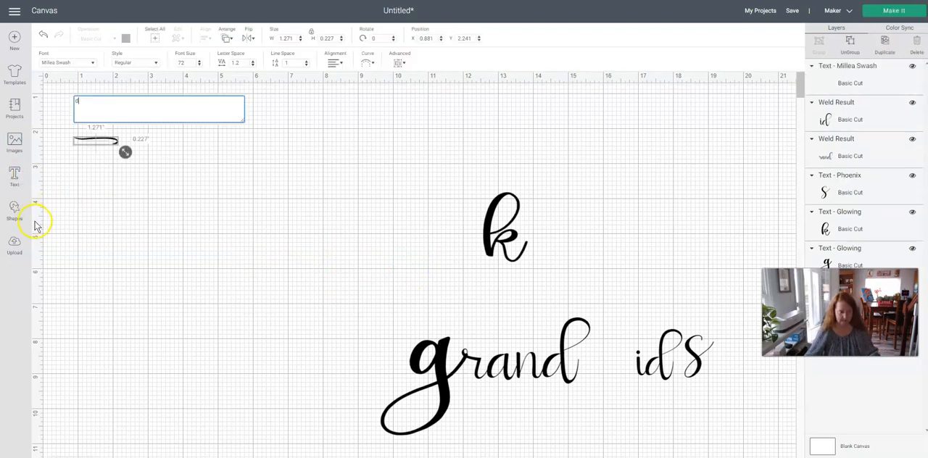
pyautogui.click(199, 234)
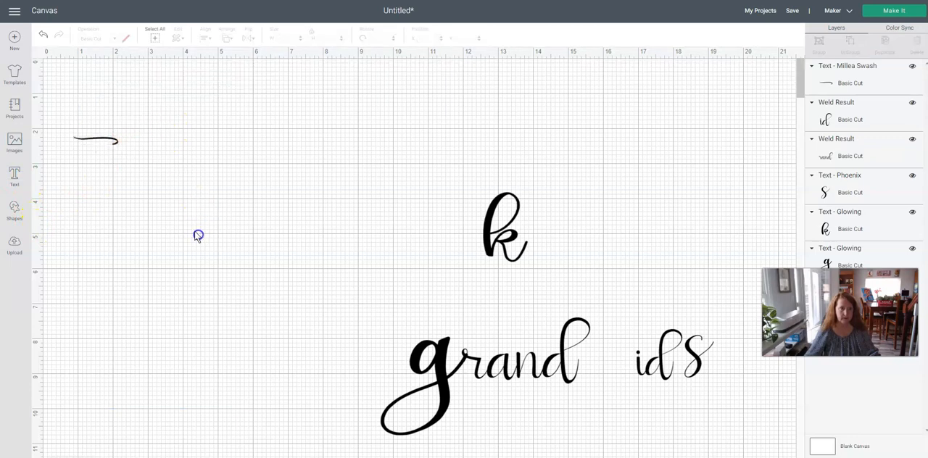
pyautogui.click(97, 137)
pyautogui.moveTo(122, 155); pyautogui.dragTo(213, 167)
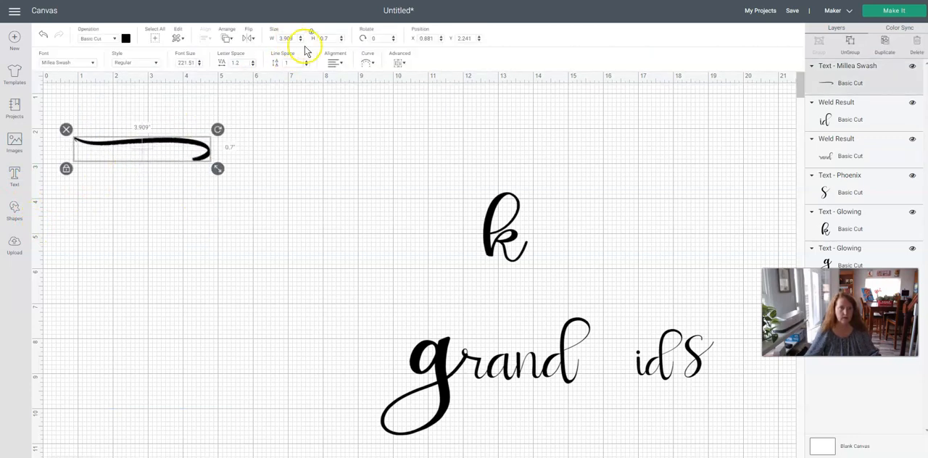
# Try the swash beside the k, flipped vertically and horizontally, and remove it from the canvas.
pyautogui.click(246, 40)
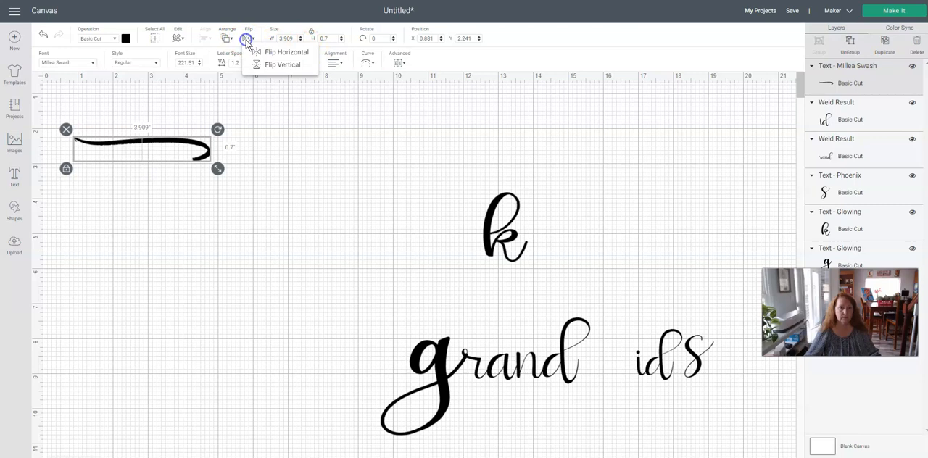
pyautogui.click(253, 65)
pyautogui.click(247, 38)
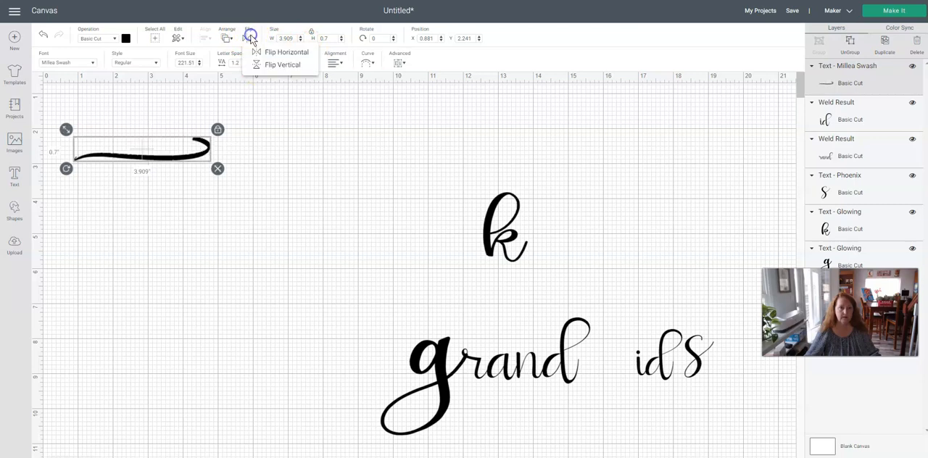
pyautogui.click(254, 51)
pyautogui.moveTo(181, 164); pyautogui.dragTo(420, 230)
pyautogui.click(456, 234)
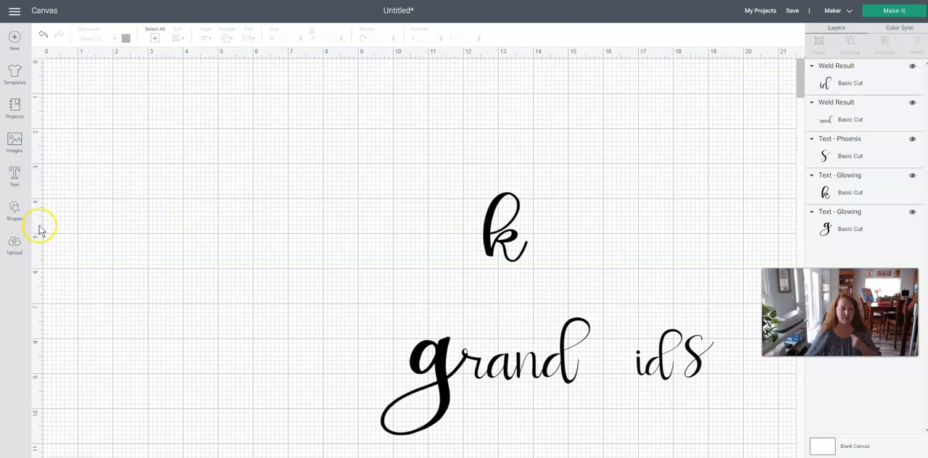
# Add a new Millea Swash letter d, enlarge it to about 6.548 inches wide and place it beside the k.
pyautogui.click(15, 177)
pyautogui.write('o')
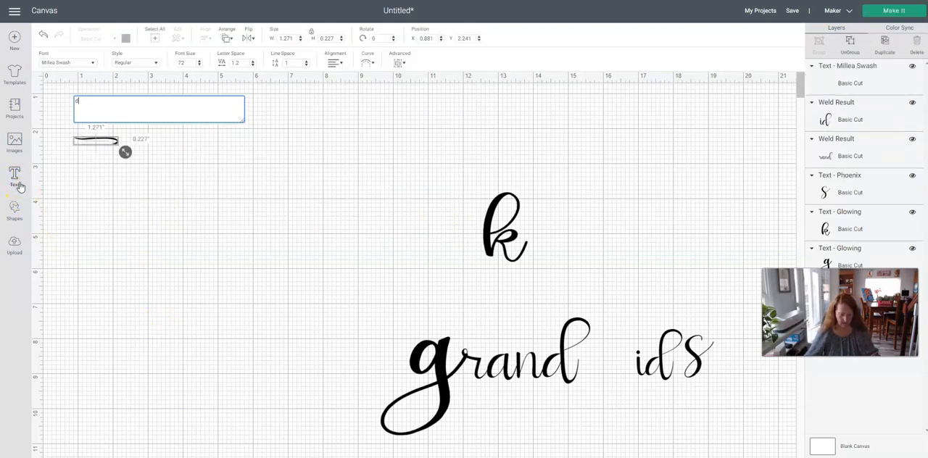
pyautogui.moveTo(125, 155); pyautogui.dragTo(377, 205)
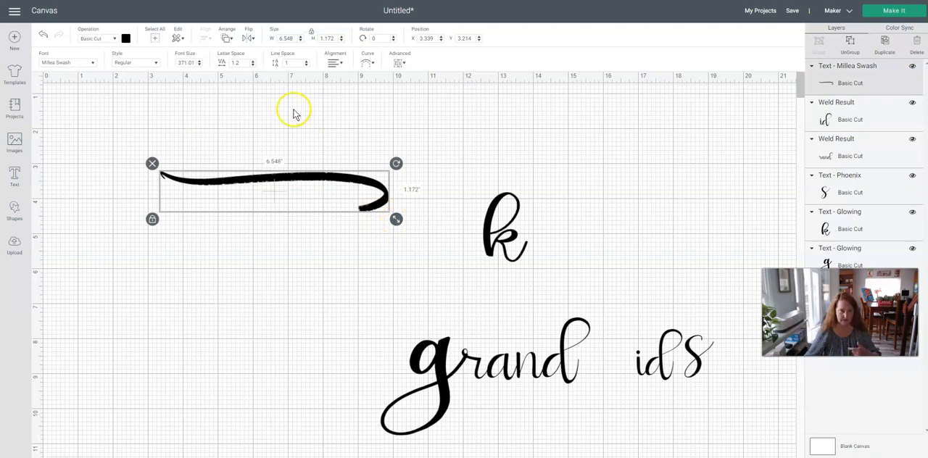
# Flip the Millea Swash vertically and horizontally and attach its thin end to the stem of the k.
pyautogui.click(247, 38)
pyautogui.click(263, 66)
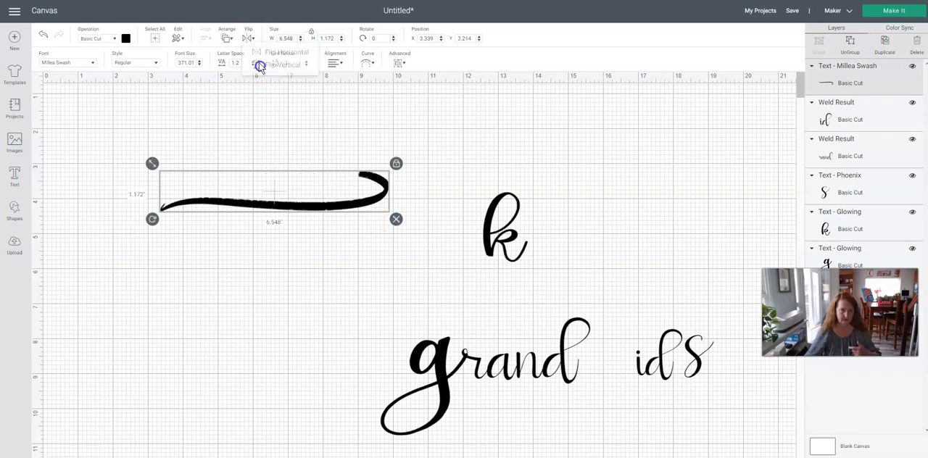
pyautogui.click(247, 37)
pyautogui.click(264, 46)
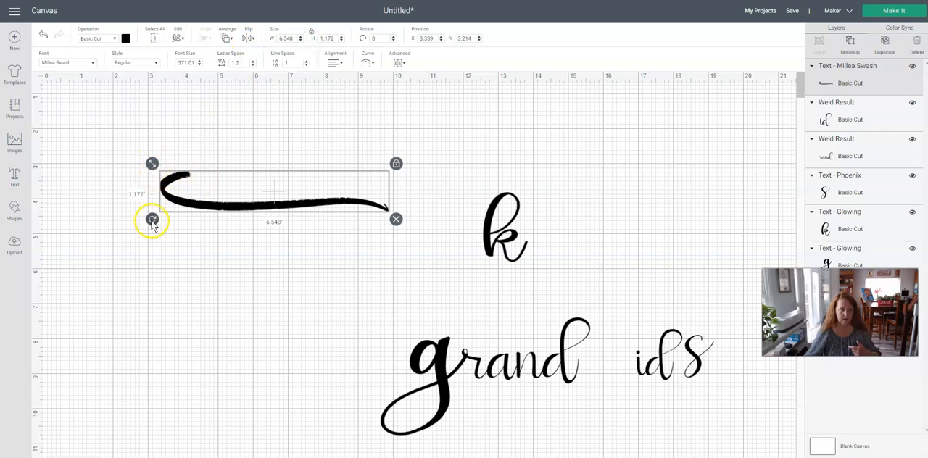
pyautogui.moveTo(172, 182); pyautogui.dragTo(348, 222)
pyautogui.click(339, 275)
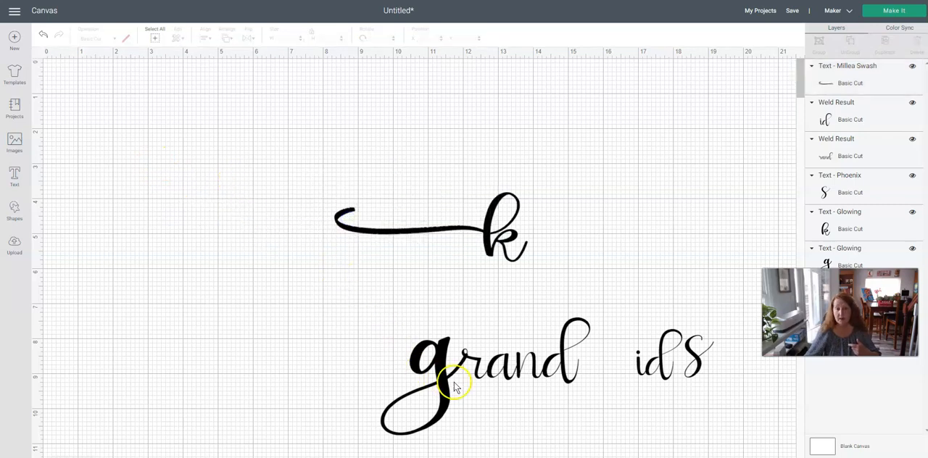
# Shrink the swash while keeping it joined to the k, and move the rand lettering beneath it.
pyautogui.moveTo(497, 370); pyautogui.dragTo(230, 414)
pyautogui.click(349, 224)
pyautogui.moveTo(329, 203); pyautogui.dragTo(369, 212)
pyautogui.moveTo(265, 424); pyautogui.dragTo(445, 288)
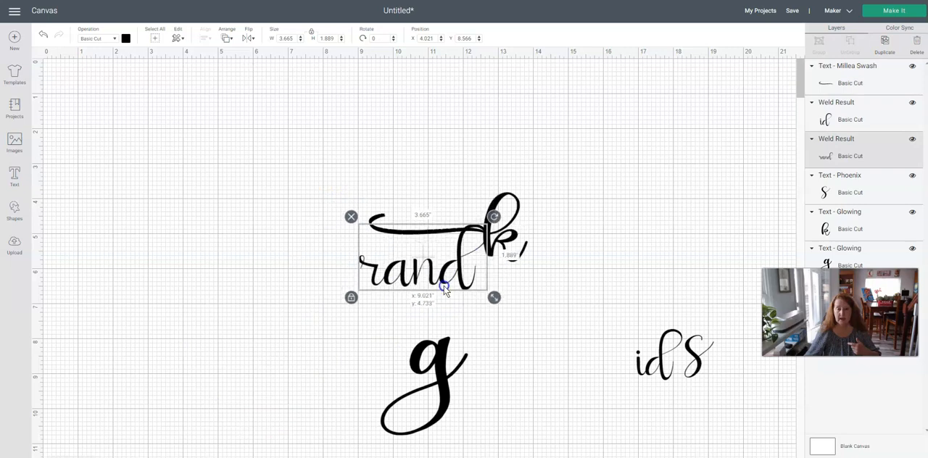
# Rotate the swash so it rises away from the k above the rand lettering.
pyautogui.click(376, 219)
pyautogui.click(374, 230)
pyautogui.moveTo(362, 243); pyautogui.dragTo(411, 223)
# Fit the rand lettering against the k and join the large g to the front of its r.
pyautogui.moveTo(398, 278); pyautogui.dragTo(407, 245)
pyautogui.click(404, 321)
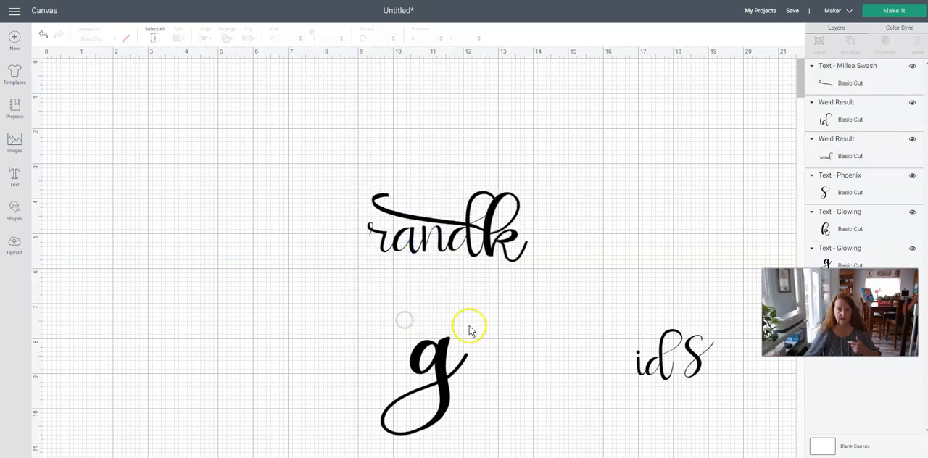
pyautogui.moveTo(435, 377); pyautogui.dragTo(339, 256)
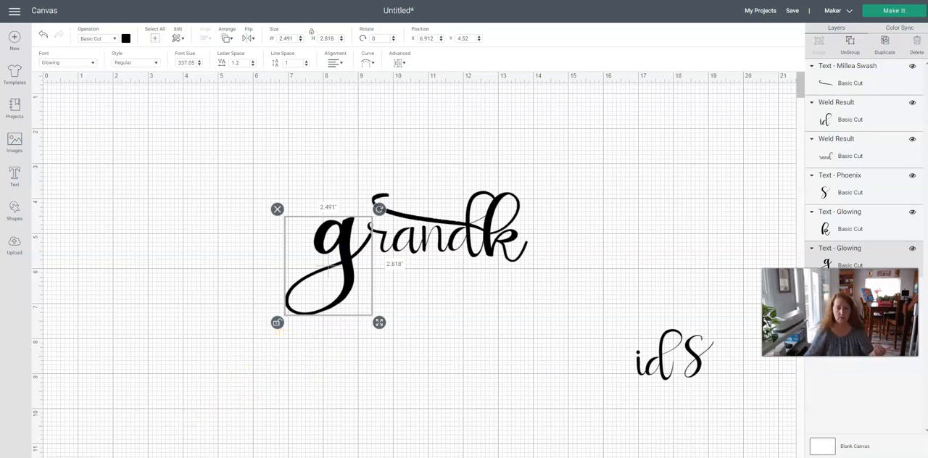
# Switch to Character Map UWP and examine the glyphs of the Millea font and the script font listed just above Mistral.
pyautogui.hotkey('alt', 'Tab')
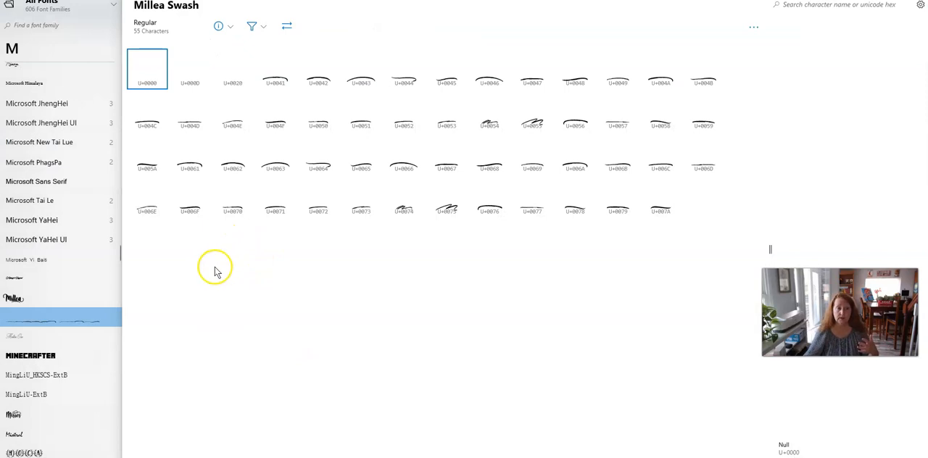
pyautogui.click(14, 297)
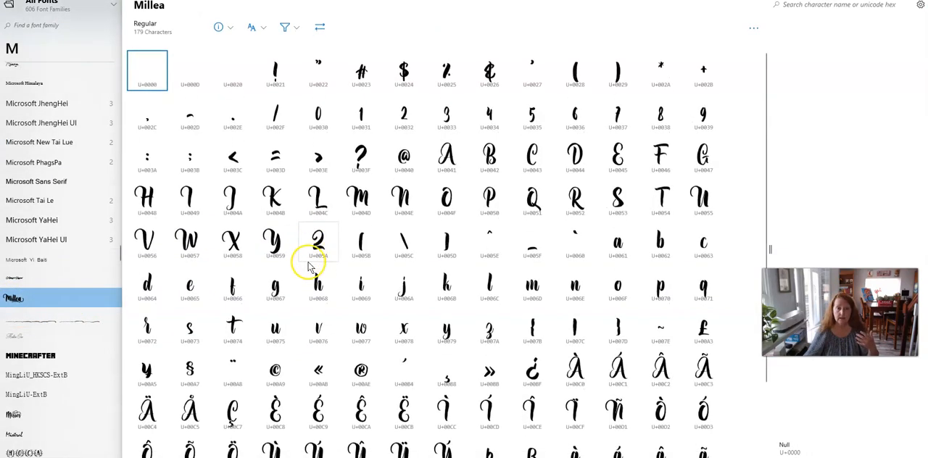
pyautogui.scroll(-3, 308, 267)
pyautogui.scroll(3, 308, 277)
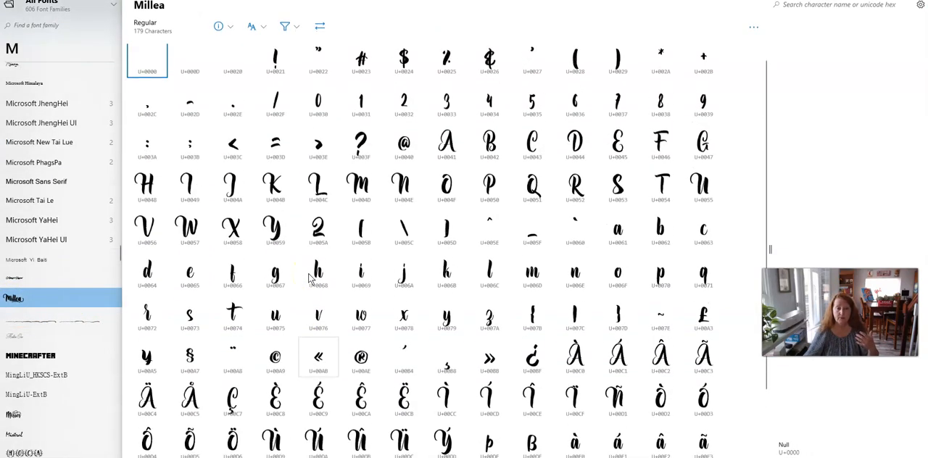
pyautogui.click(14, 415)
pyautogui.scroll(-4, 315, 341)
pyautogui.scroll(-14, 315, 341)
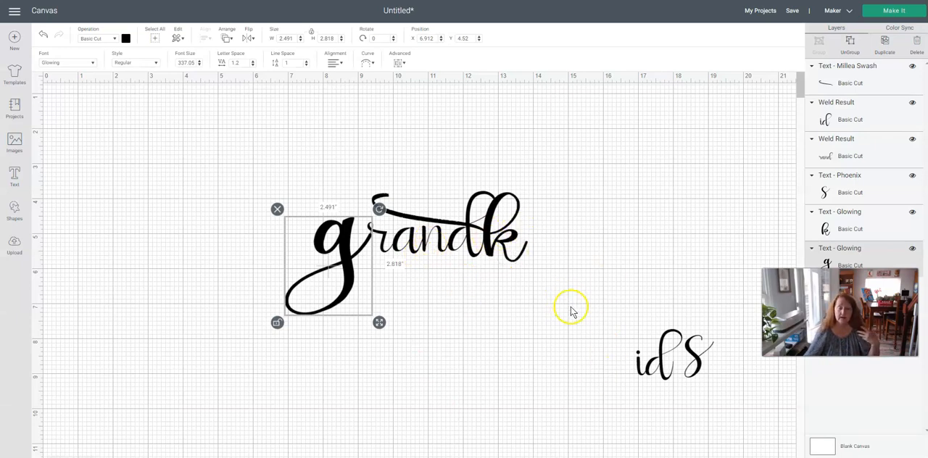
# Switch back to Cricut Design Space, place the id and s after the k to complete grandkids, and bring the reference photo over the canvas.
pyautogui.moveTo(645, 373); pyautogui.dragTo(534, 258)
pyautogui.moveTo(694, 353); pyautogui.dragTo(572, 258)
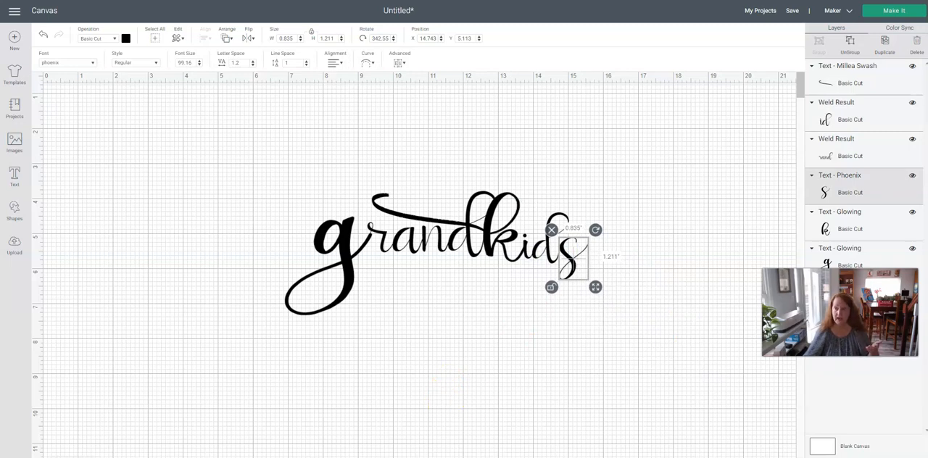
pyautogui.moveTo(925, 198); pyautogui.dragTo(516, 186)
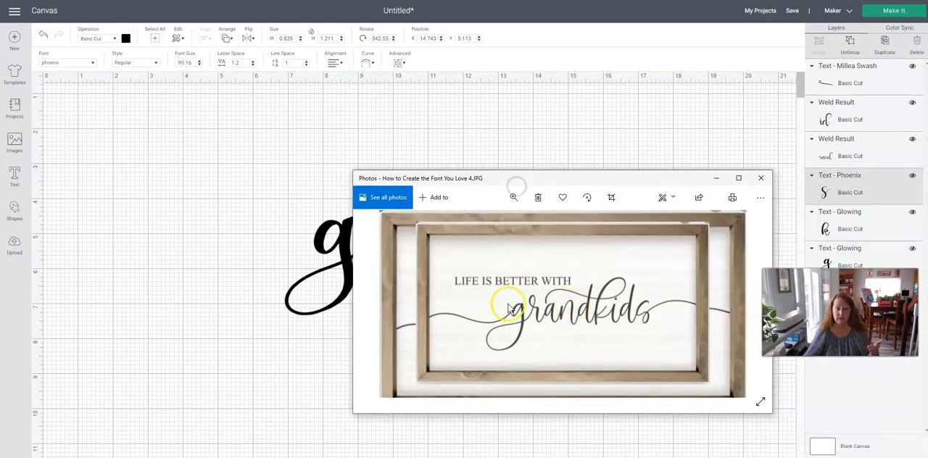